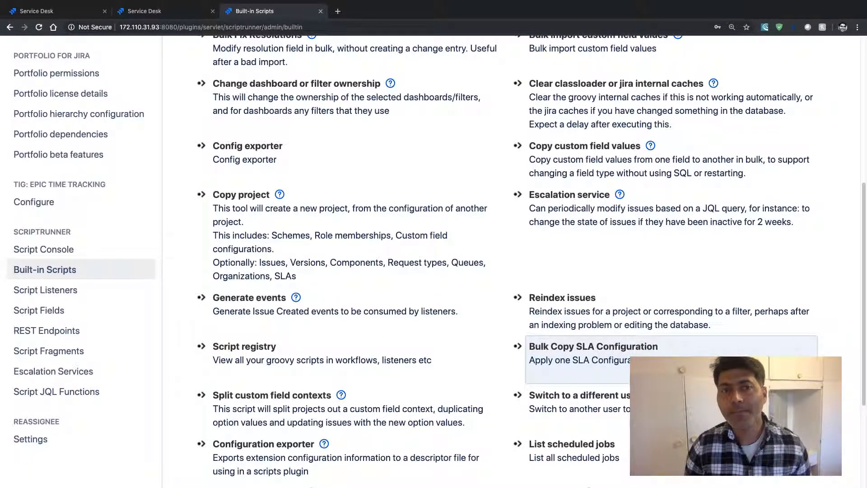
- Open the Bulk Copy SLA Configuration script and check which service desk project the Source SLA belongs to
click(593, 346)
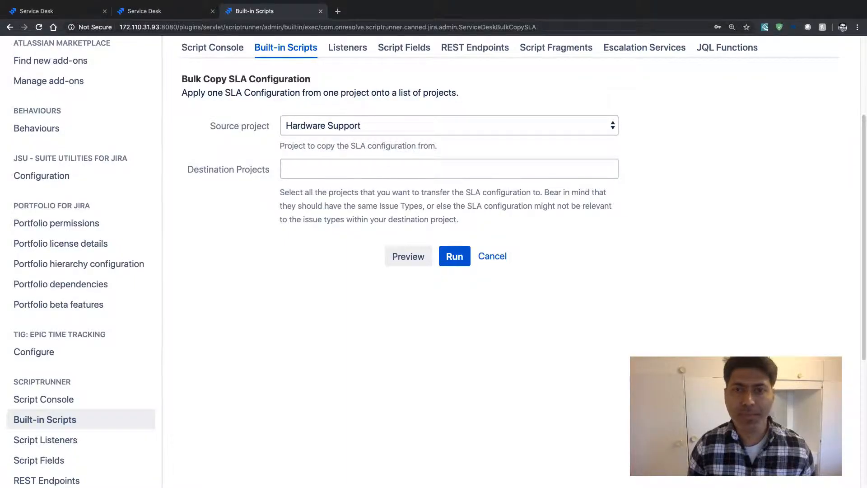
key(ctrl+Tab)
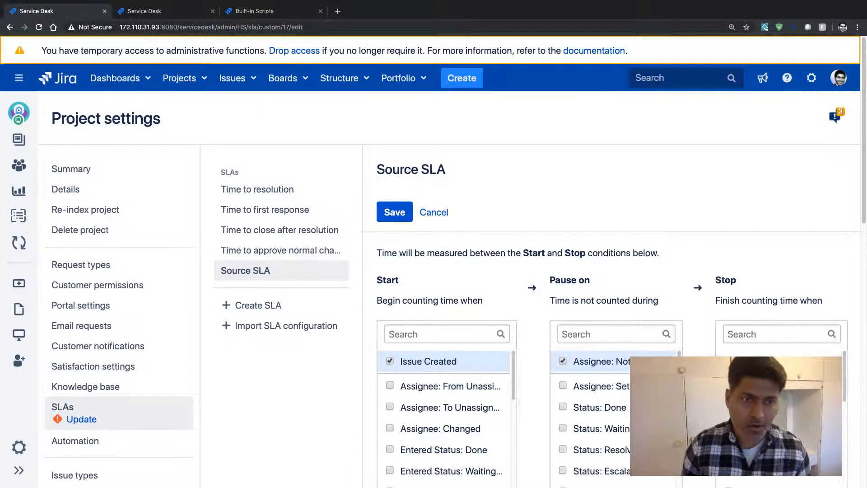
click(19, 469)
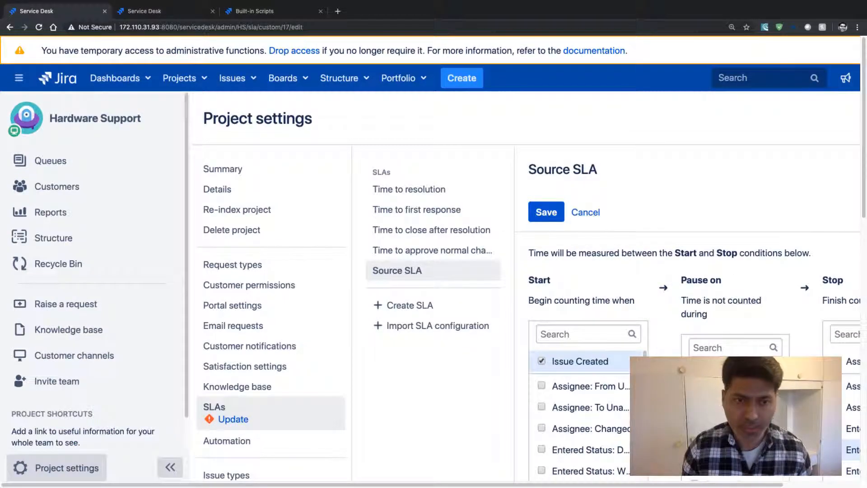
click(170, 467)
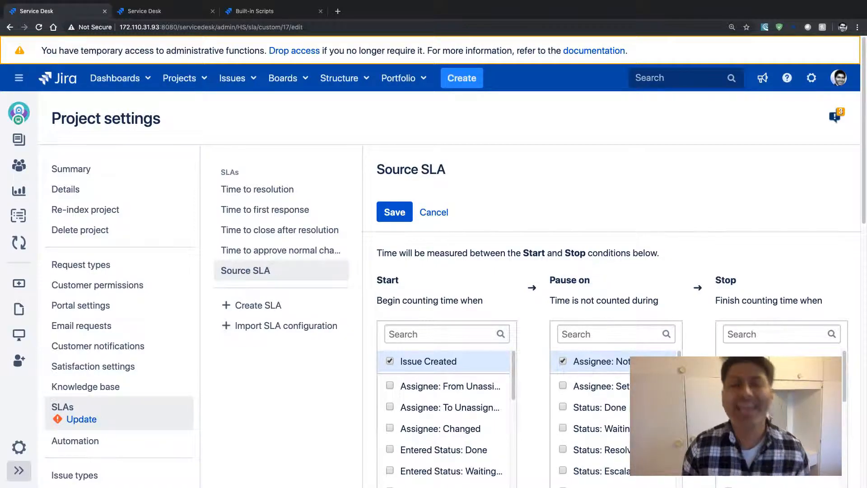
- Set the Source SLA's goal for all remaining issues to 3h, keeping the default 24/7 calendar
scroll(519, 271, down, 3)
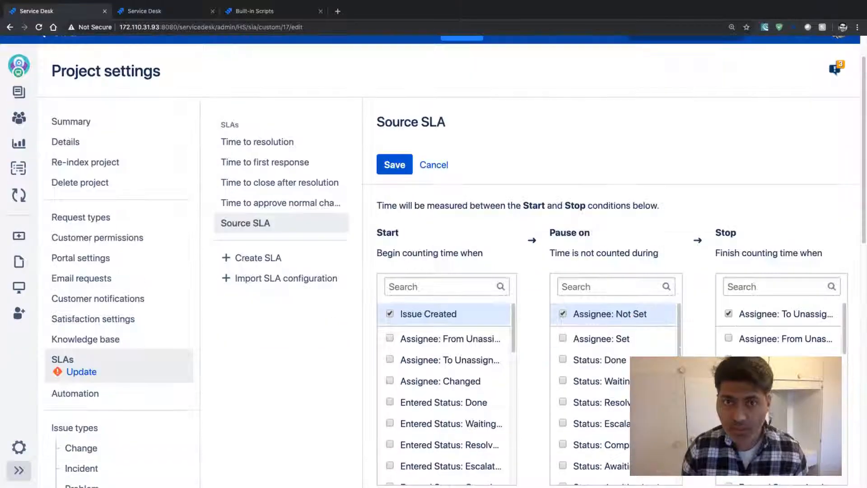
scroll(447, 181, down, 5)
scroll(447, 226, down, 3)
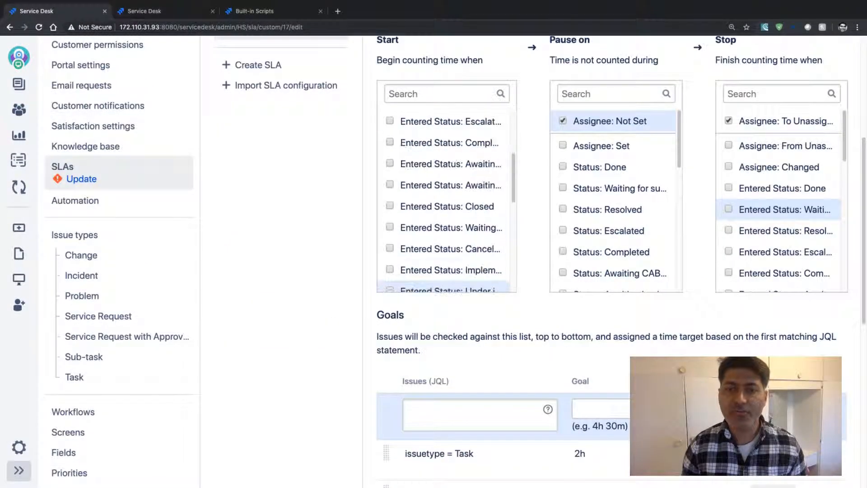
scroll(447, 226, down, 1)
scroll(446, 226, down, 4)
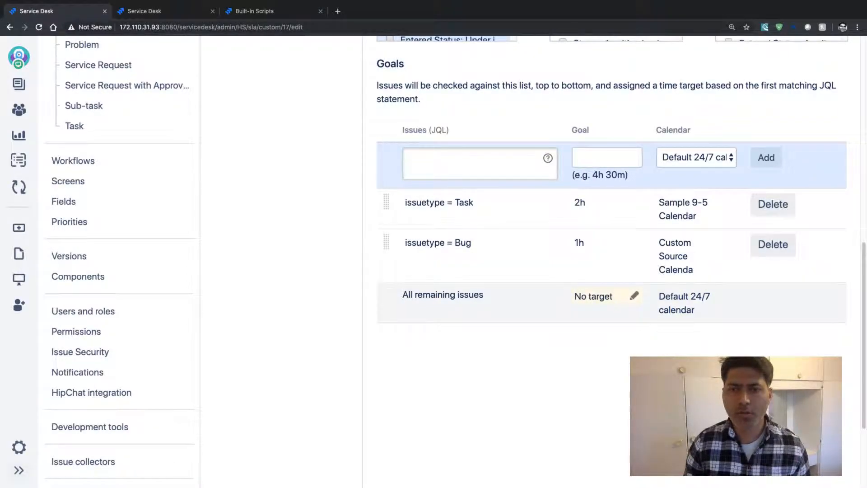
click(594, 297)
text(3)
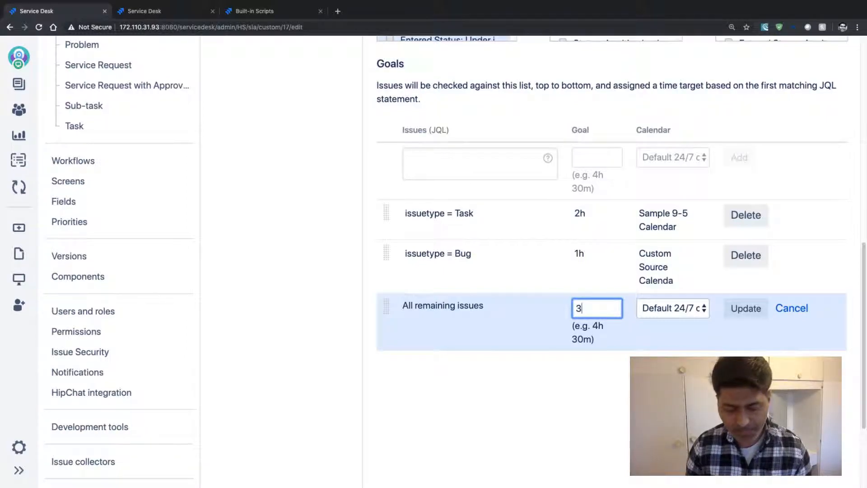
text(h)
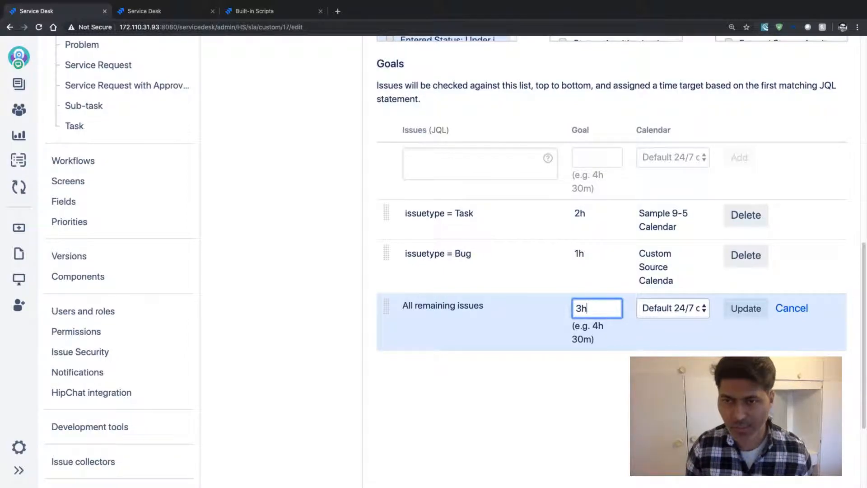
key(Return)
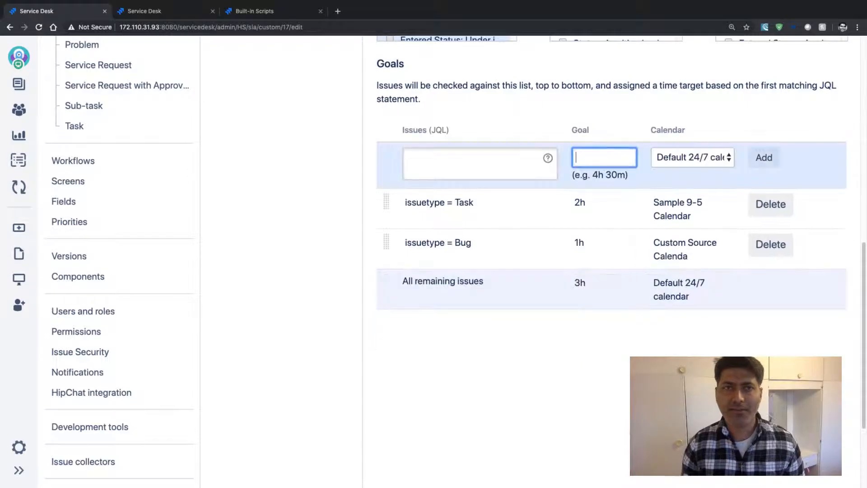
- Compare the SLA lists of the Hardware Support project and the Helpdesk Team project
scroll(451, 262, up, 5)
scroll(600, 409, up, 6)
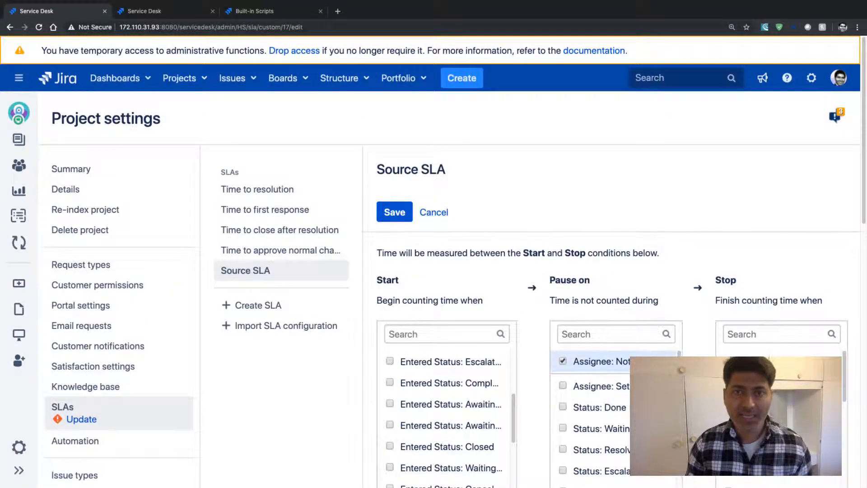
click(162, 12)
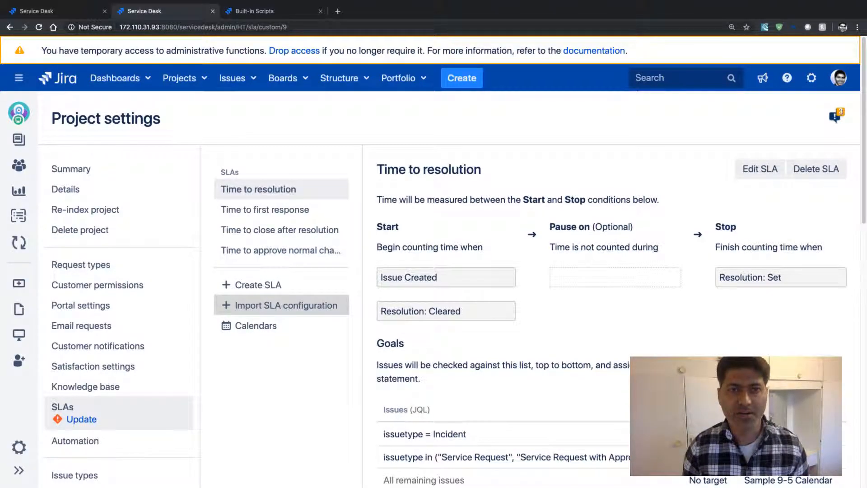
scroll(280, 303, down, 1)
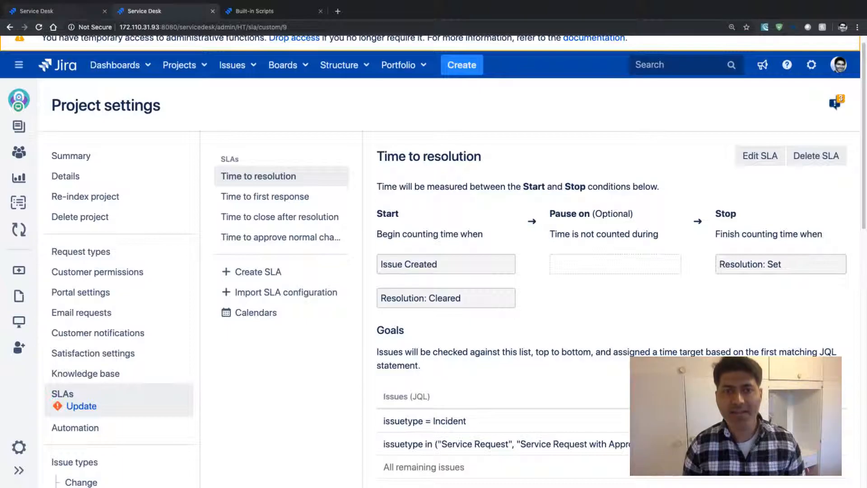
click(68, 12)
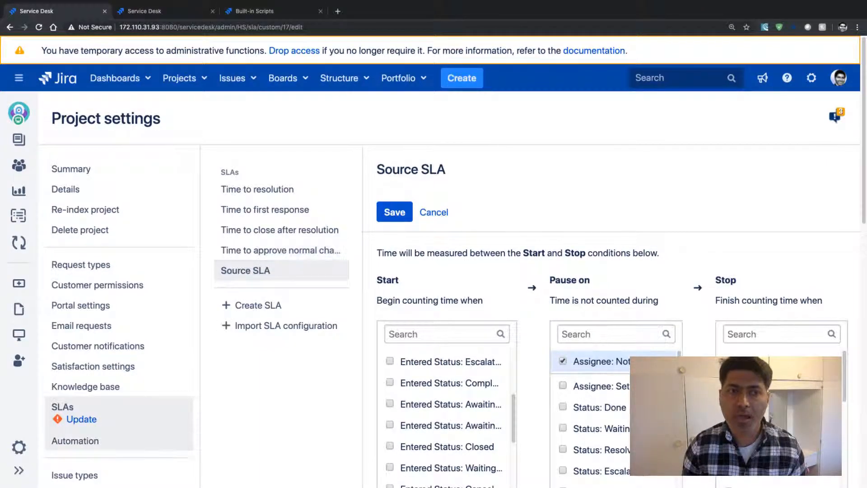
click(19, 470)
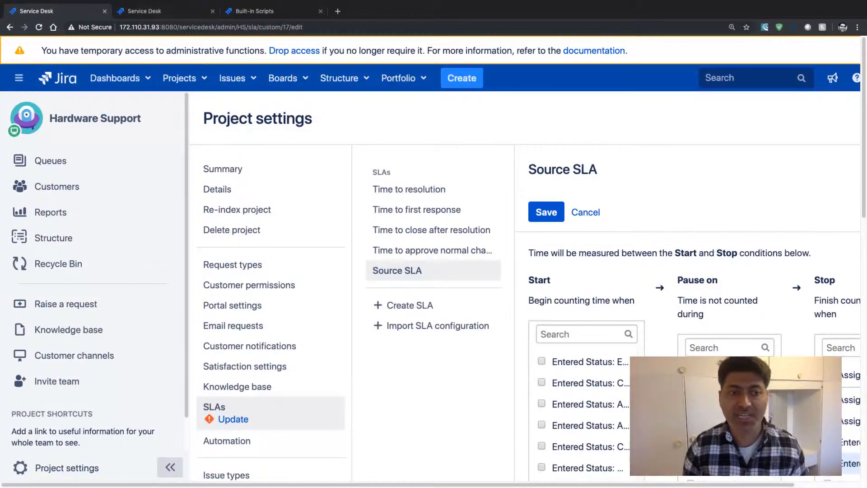
click(156, 11)
click(18, 470)
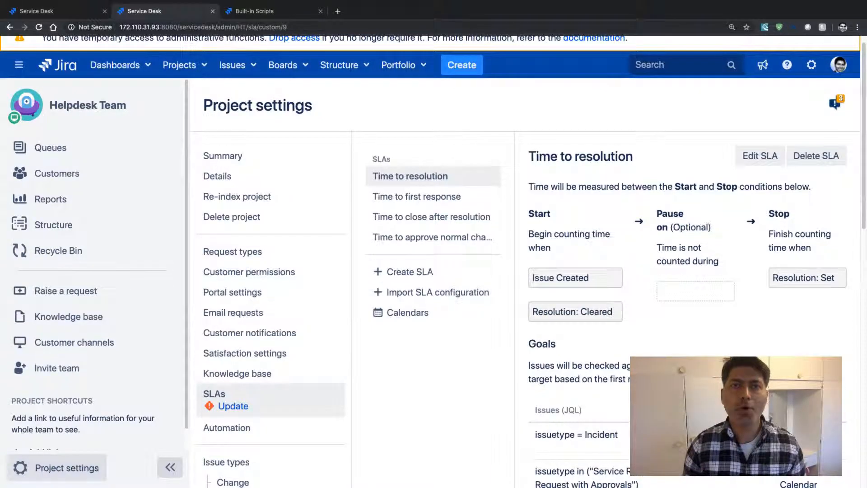
- Try to preview the bulk copy of the SLA configuration from Hardware Support to Helpdesk Team
click(254, 10)
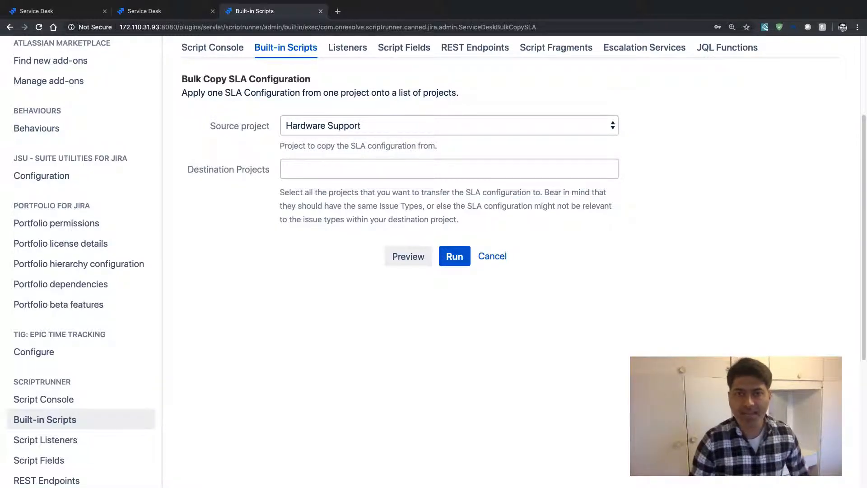
click(449, 169)
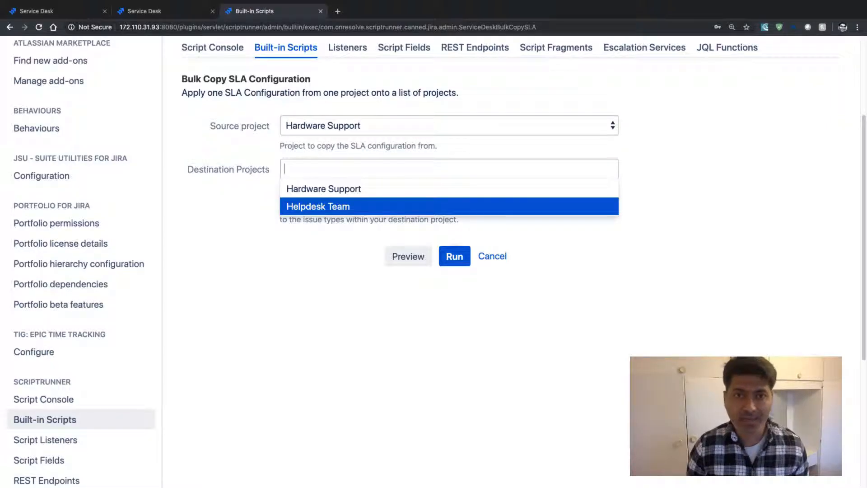
key(Return)
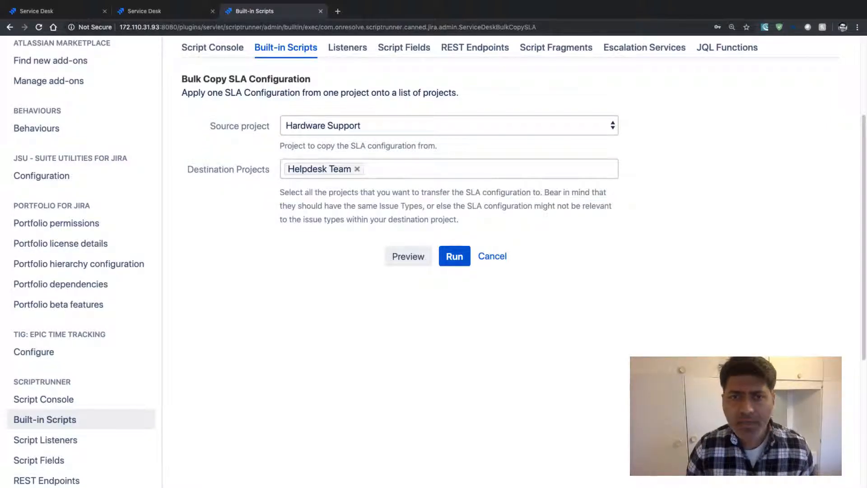
drag(280, 192, 458, 220)
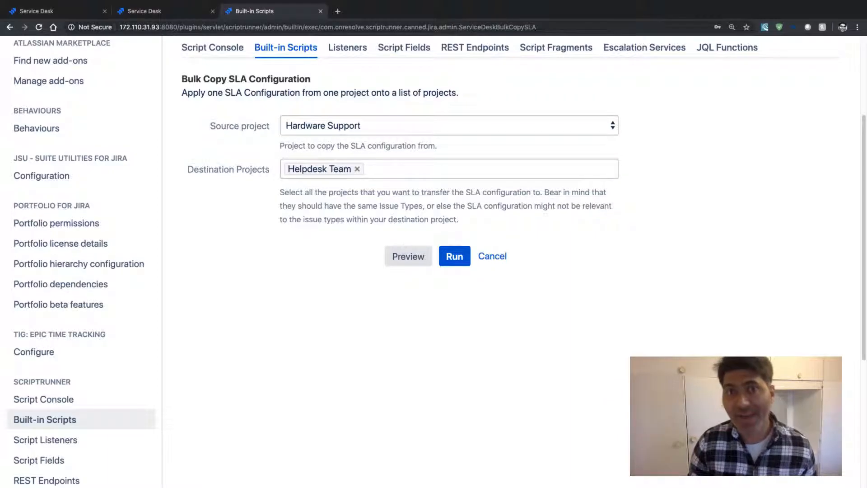
click(407, 256)
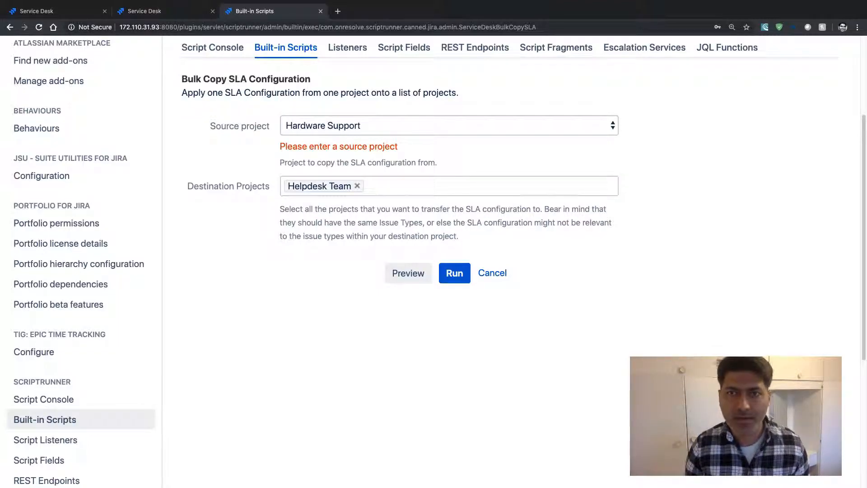
click(449, 125)
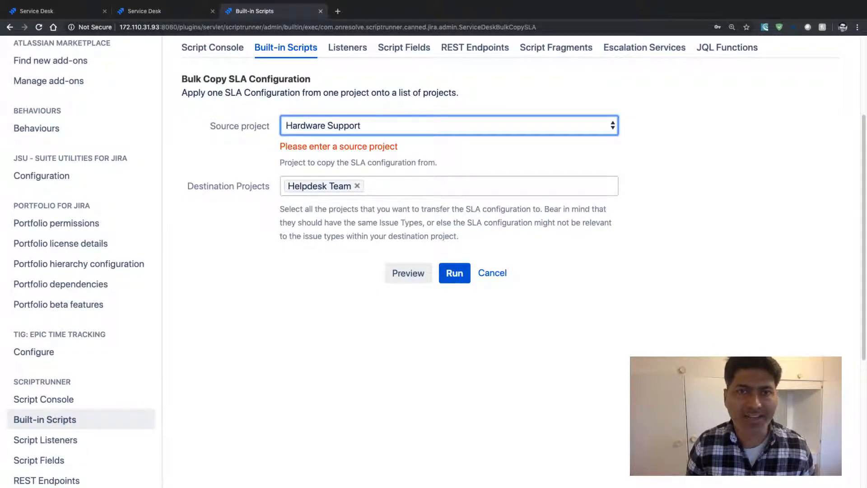
click(408, 273)
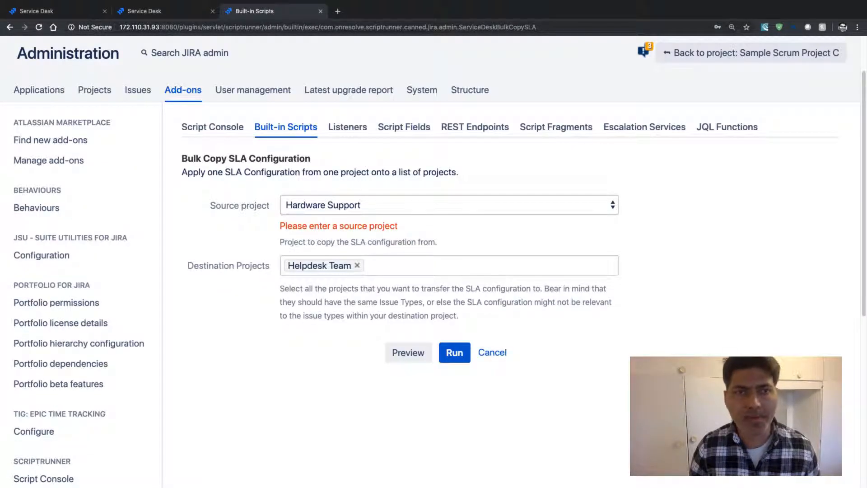
- Reload the script form, choose Helpdesk Team as the destination again, and retry the preview with Hardware Support as the source
click(39, 27)
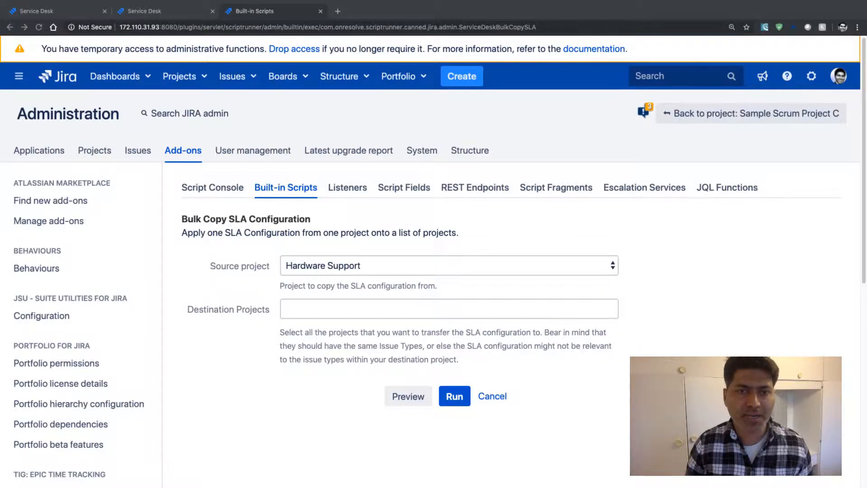
scroll(433, 262, down, 1)
click(449, 229)
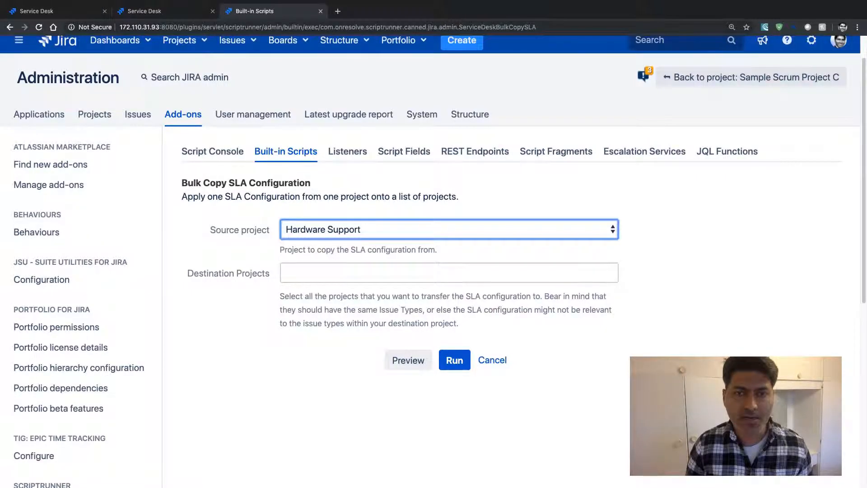
click(449, 272)
click(389, 310)
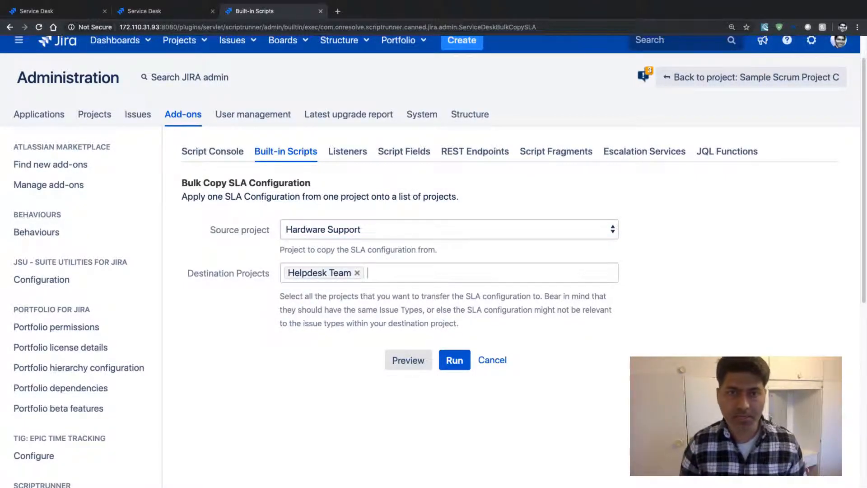
click(407, 360)
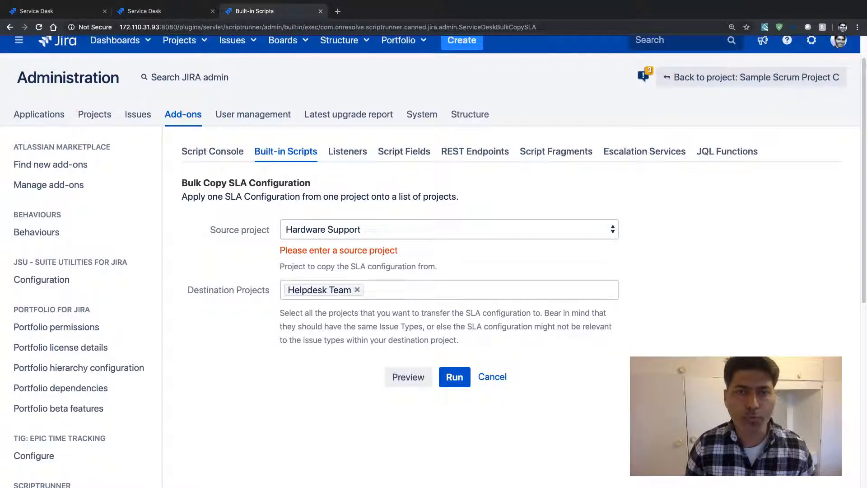
- Swap the projects, with Helpdesk Team as source and Hardware Support as destination, and preview the SLA copy
click(357, 290)
click(388, 229)
click(352, 245)
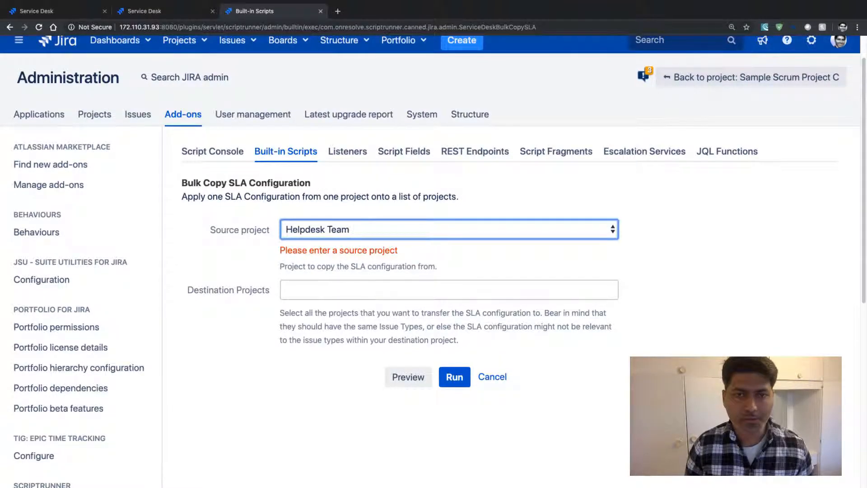
click(388, 290)
click(352, 309)
click(408, 377)
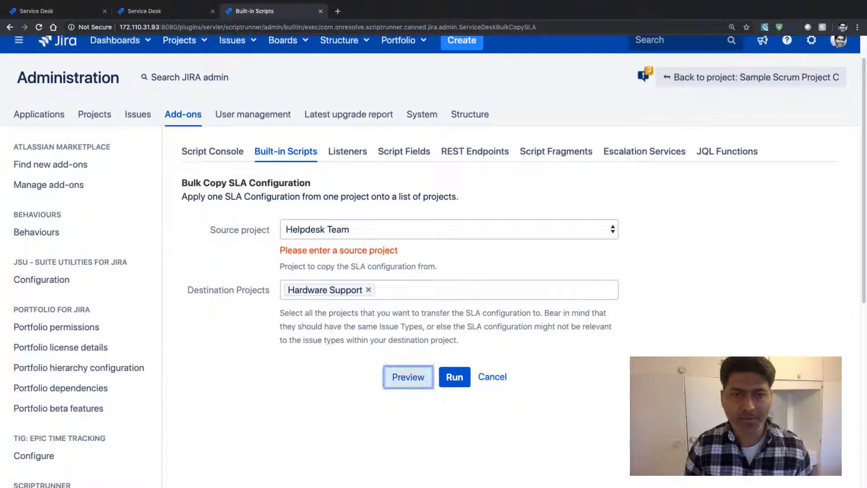
scroll(408, 377, down, 1)
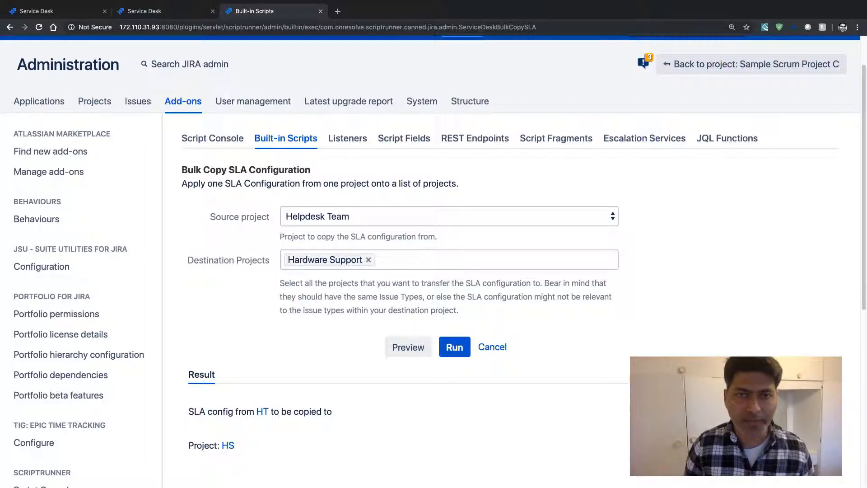
- Set the source project to Hardware Support and replace the destination project with Helpdesk Team
click(369, 260)
click(449, 216)
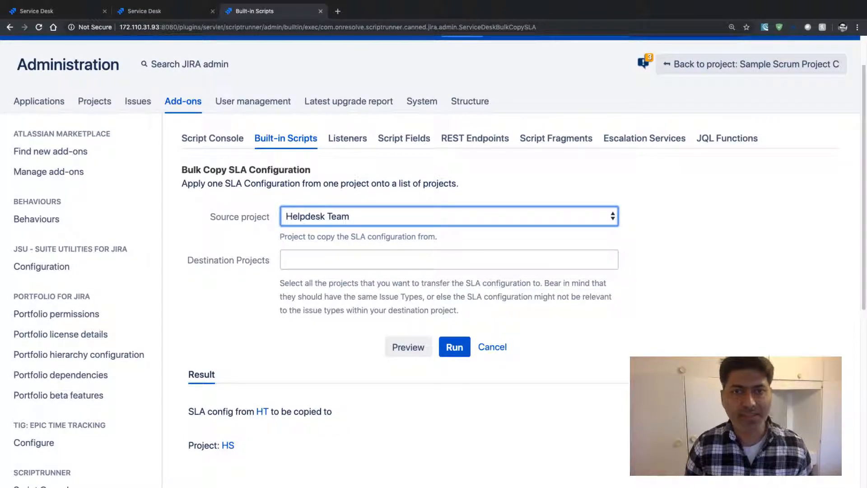
click(323, 203)
click(449, 260)
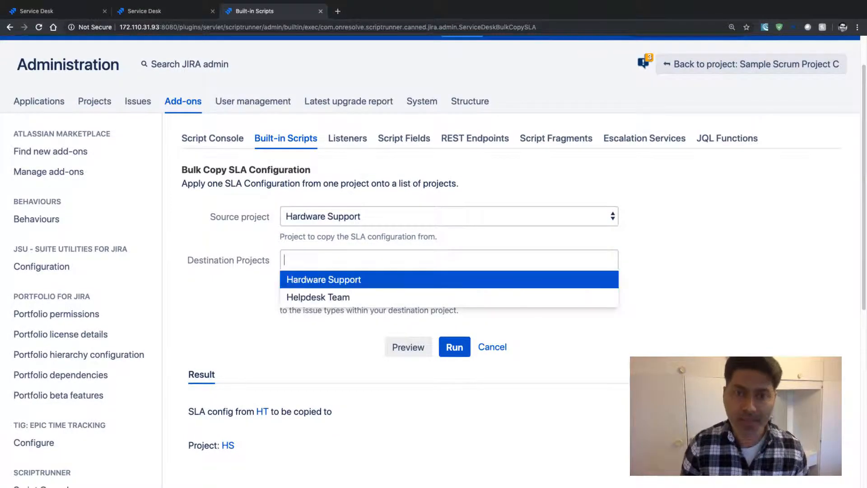
click(318, 297)
- Preview the SLA configuration copy from Hardware Support to Helpdesk Team and run it
click(408, 346)
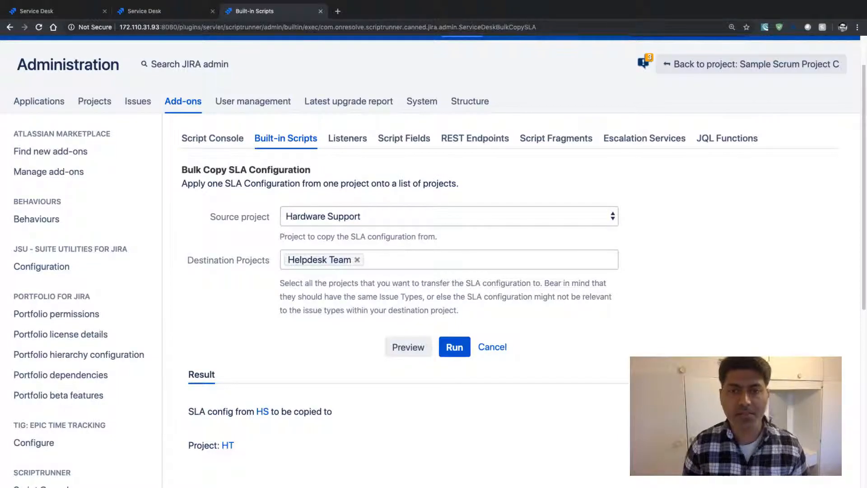
click(454, 347)
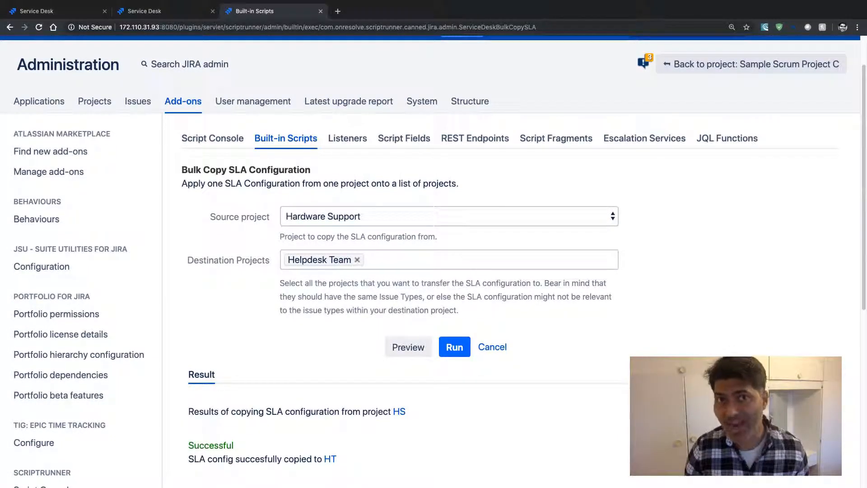
scroll(433, 271, down, 1)
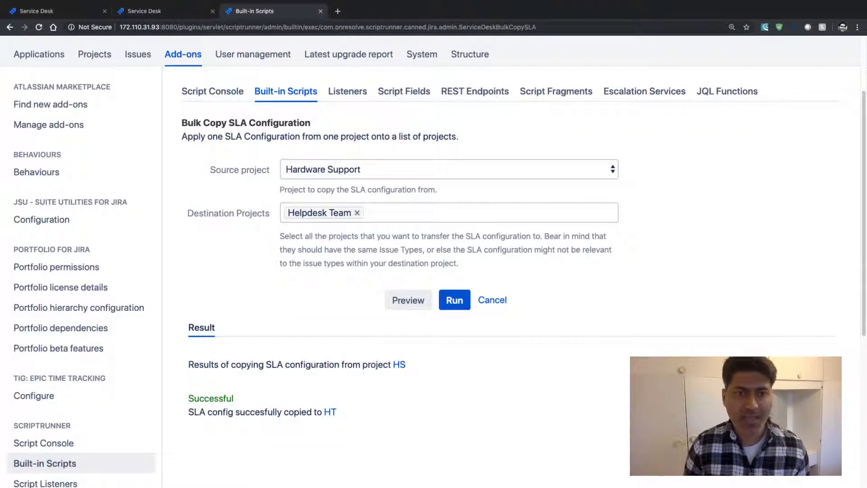
- Reload the Helpdesk Team project's SLA settings with the sidebar collapsed and inspect the Source SLA's goals
scroll(433, 271, down, 1)
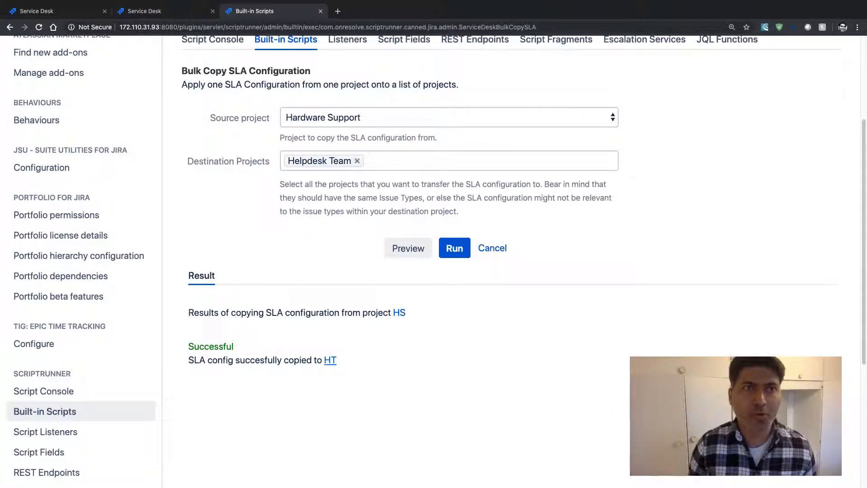
click(145, 11)
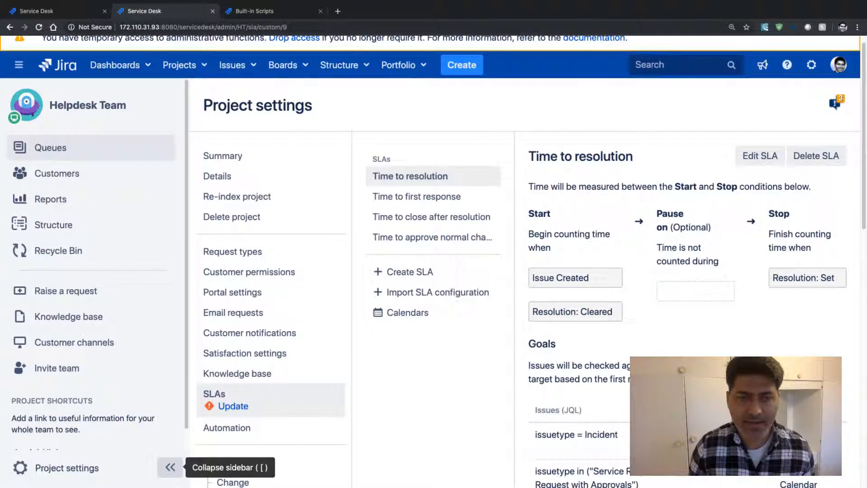
click(170, 467)
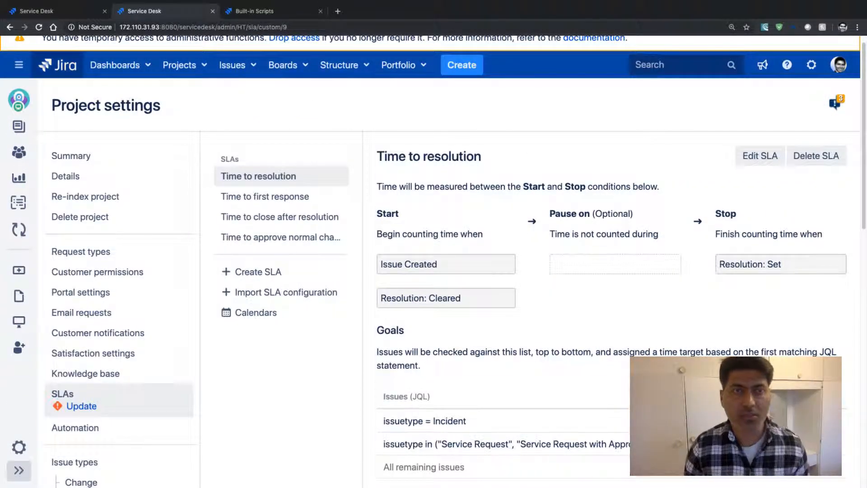
click(38, 27)
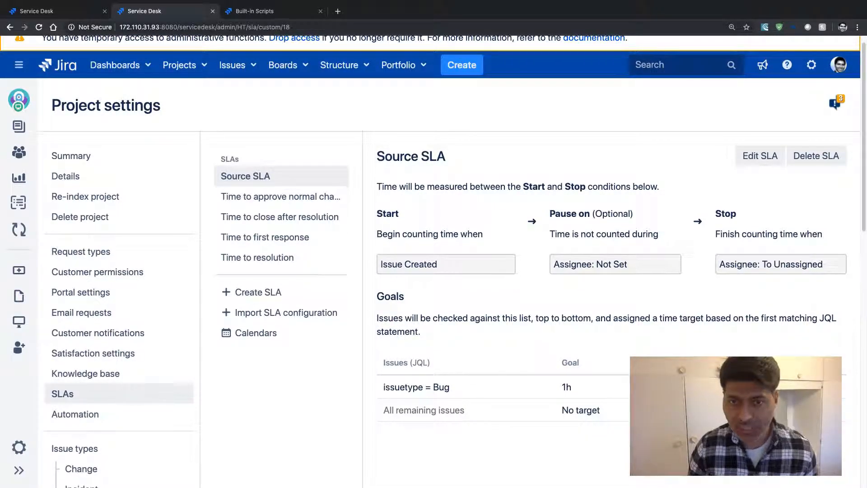
drag(450, 387, 400, 387)
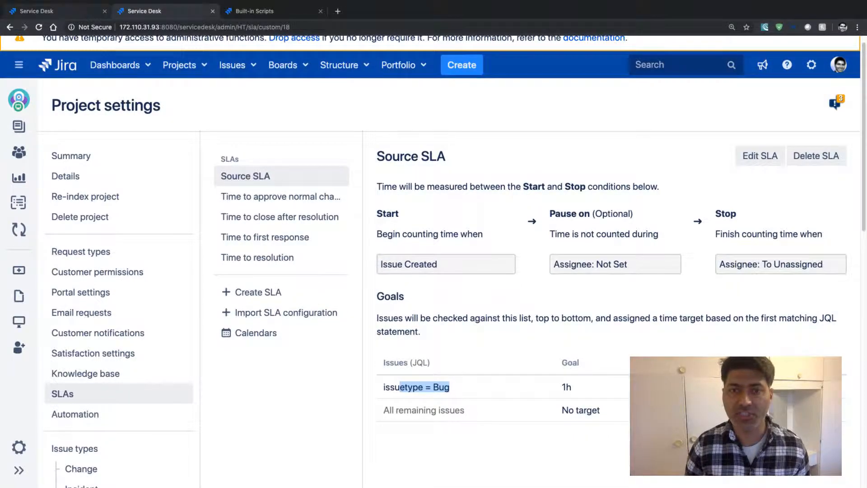
- Save the pending Source SLA changes in the Hardware Support project and confirm the SLA recalculation
click(68, 11)
scroll(407, 289, down, 1)
scroll(519, 271, down, 8)
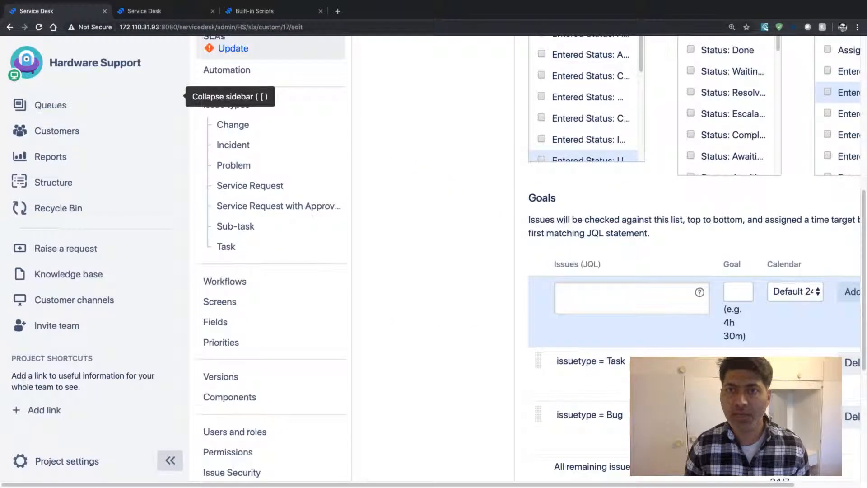
scroll(170, 460, up, 10)
click(548, 210)
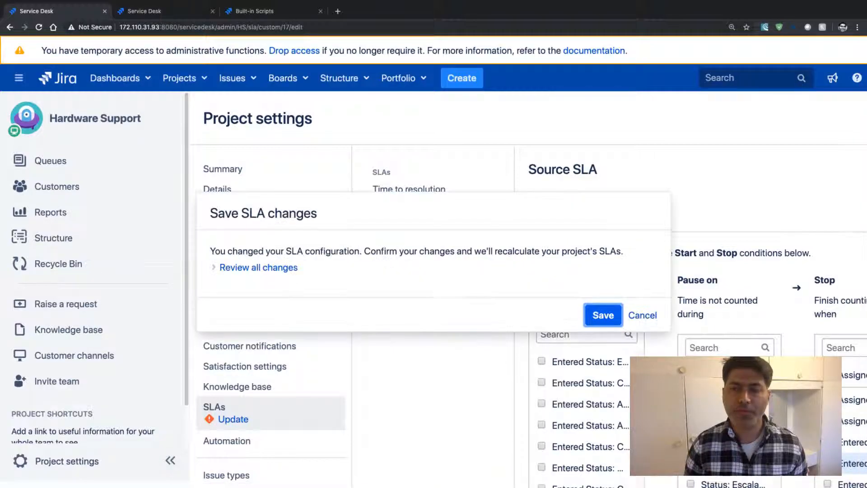
key(Return)
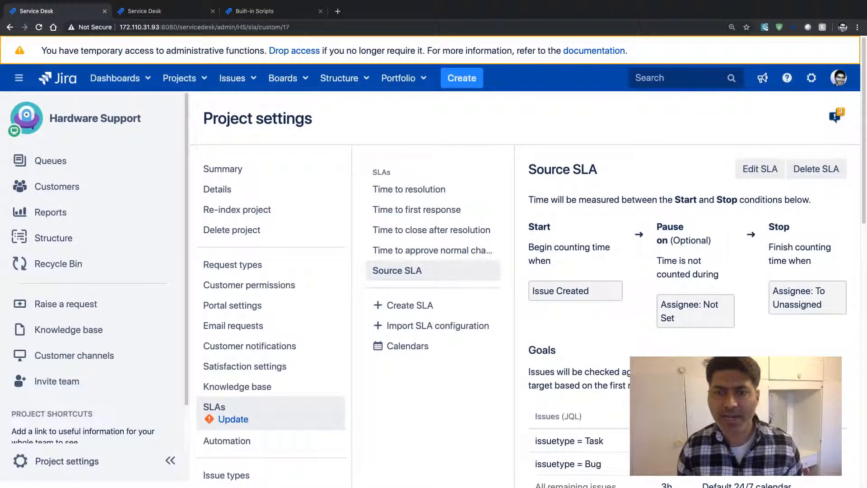
- Collapse the Hardware Support sidebar and compare the Source SLA's goals with those in the Helpdesk Team project
scroll(433, 271, down, 2)
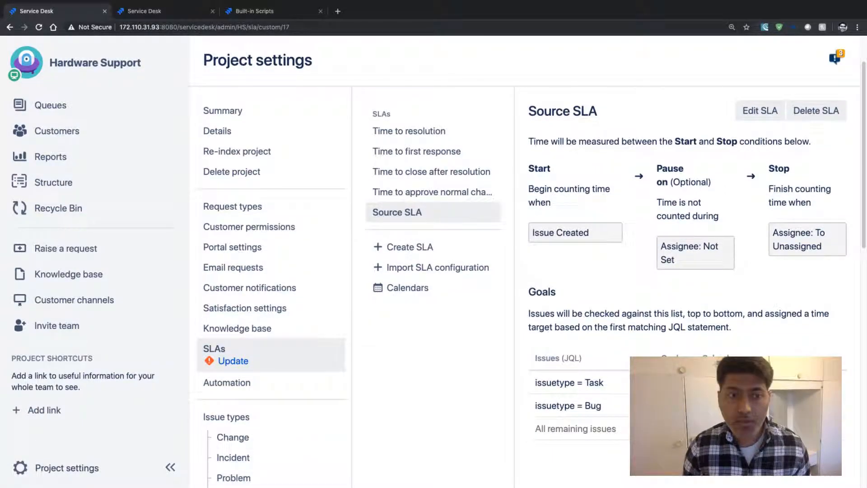
click(170, 466)
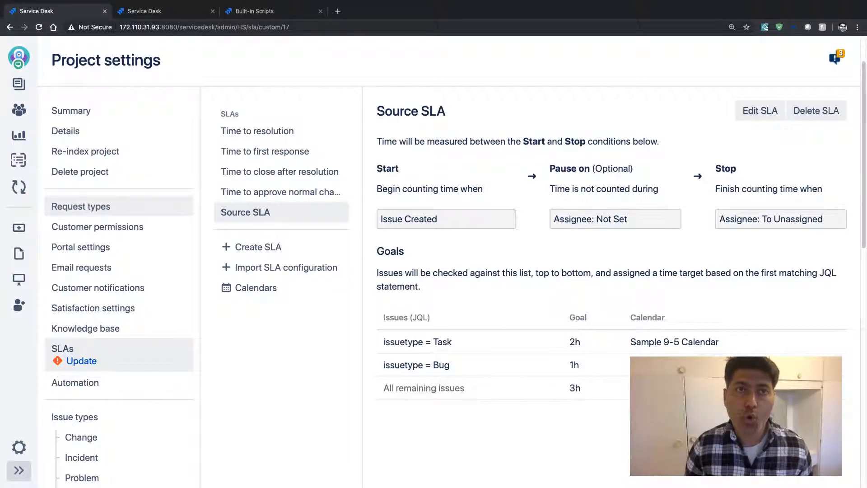
click(165, 11)
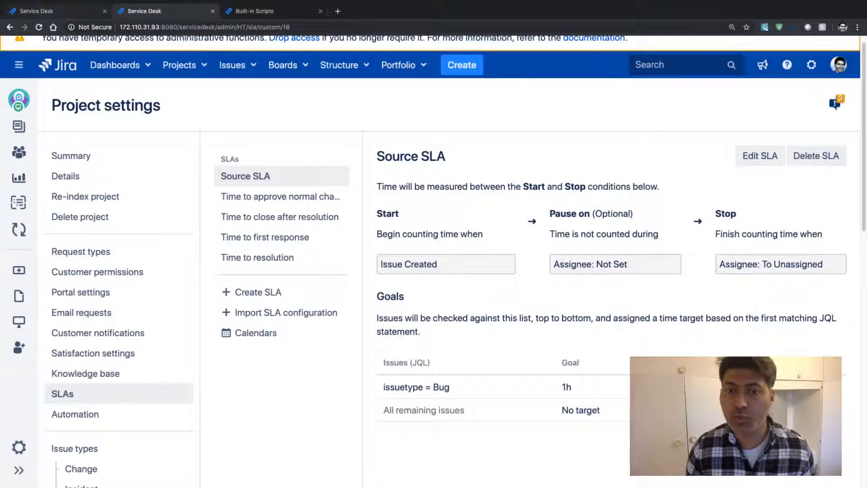
click(41, 10)
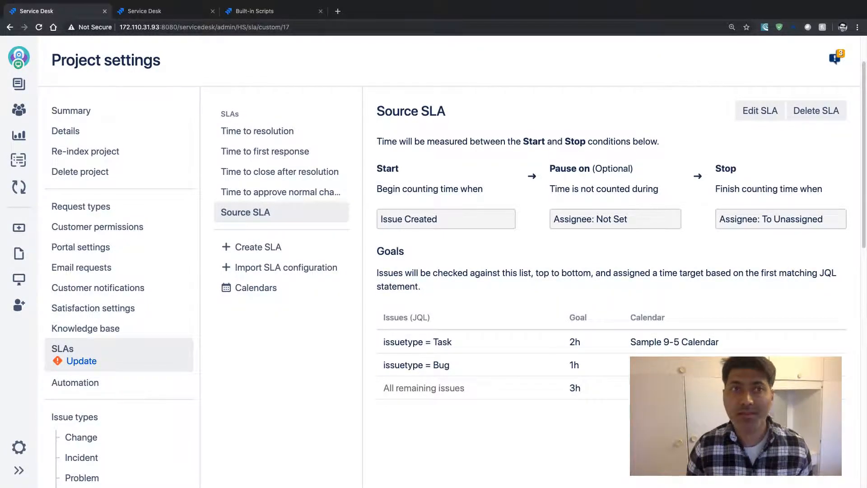
click(141, 11)
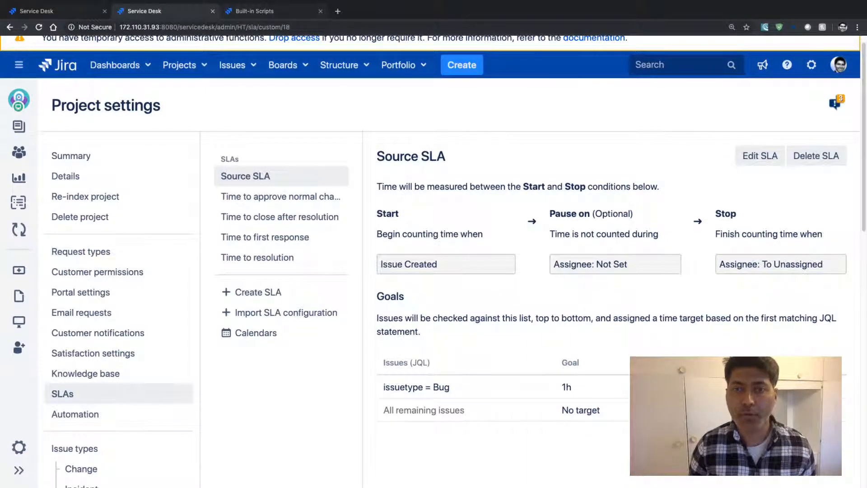
click(44, 11)
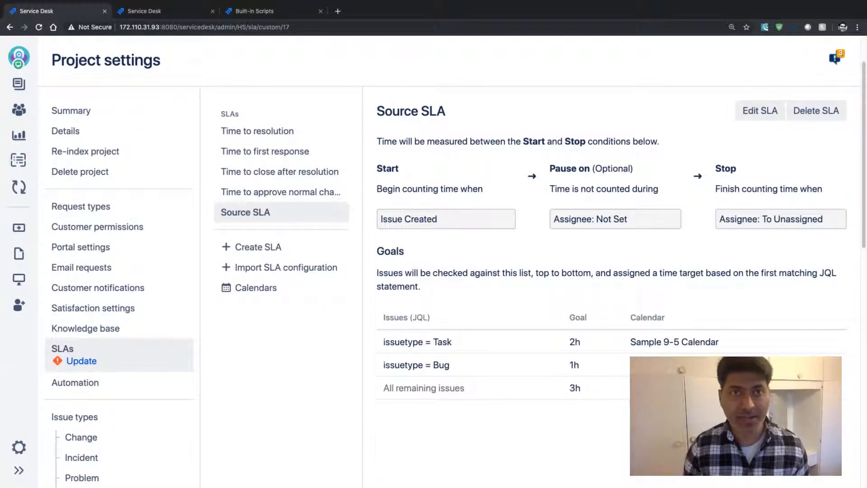
- Preview the Bulk Copy SLA Configuration script again from Hardware Support to Helpdesk Team and rerun the copy
click(255, 12)
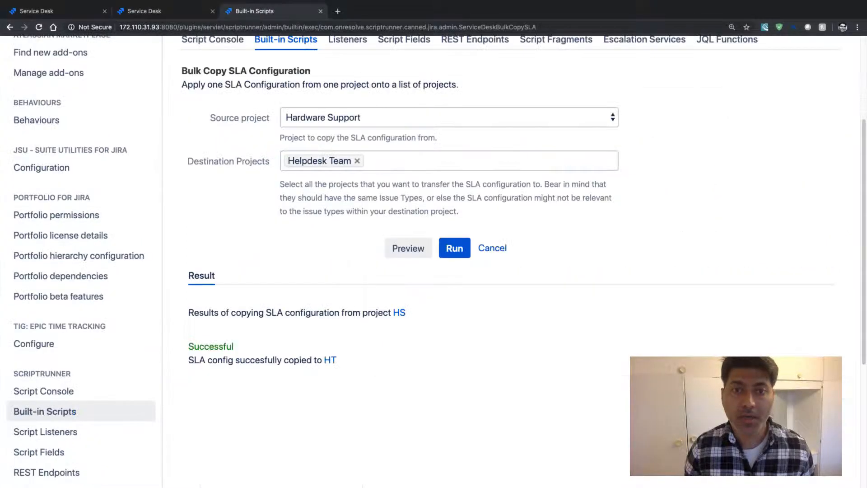
click(407, 248)
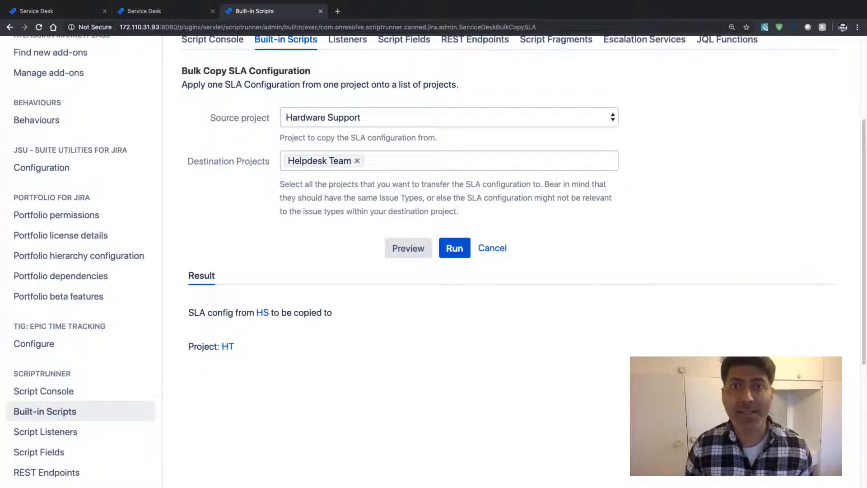
click(454, 248)
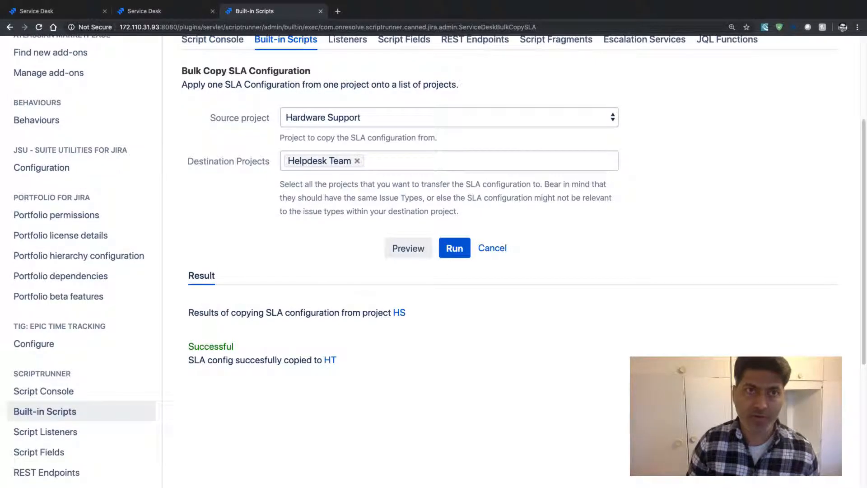
- Refresh the Helpdesk Team project's SLA page and check the Source SLA's goal for the Task issue type
click(154, 12)
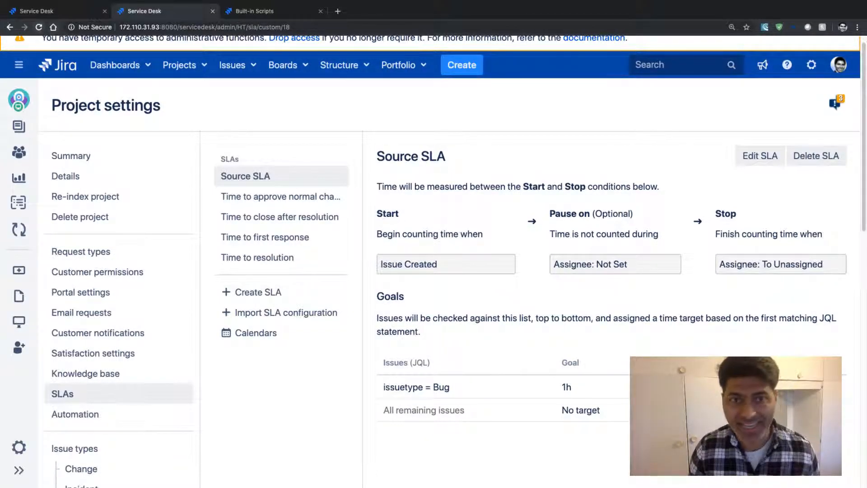
click(38, 27)
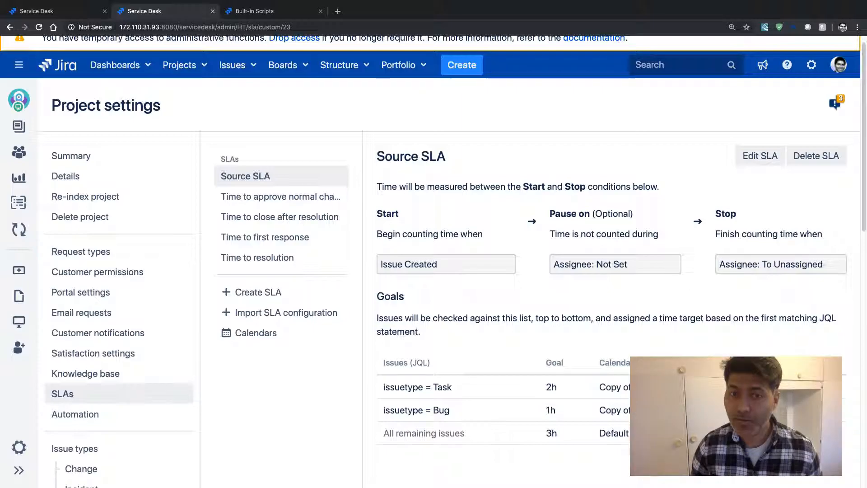
drag(452, 387, 383, 387)
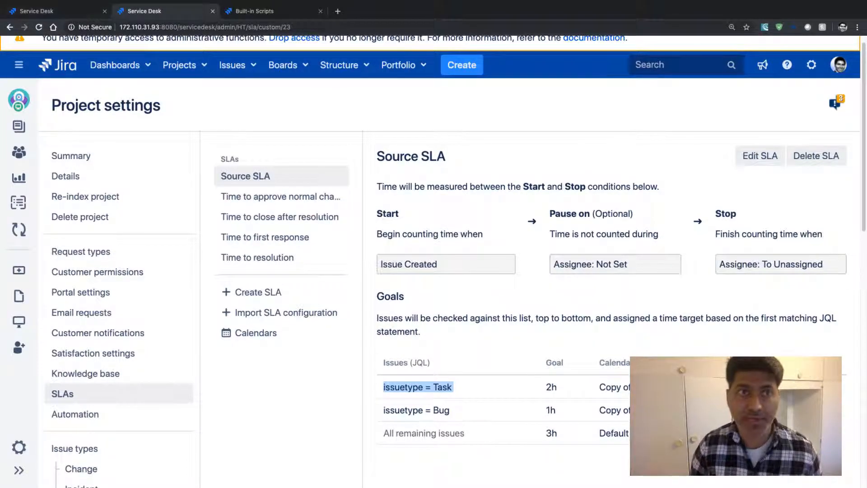
- Compare the calendars assigned to the Source SLA's goals in the Hardware Support and Helpdesk Team projects
key(ctrl+shift+Tab)
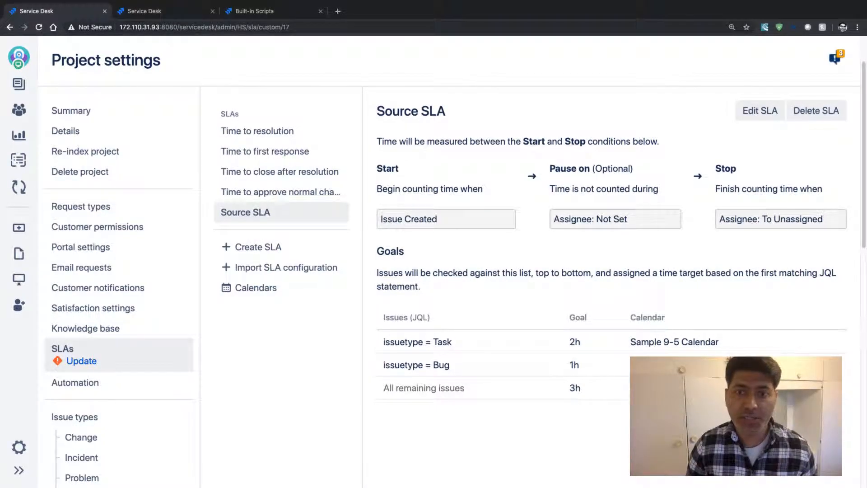
key(ctrl+Tab)
key(ctrl+shift+Tab)
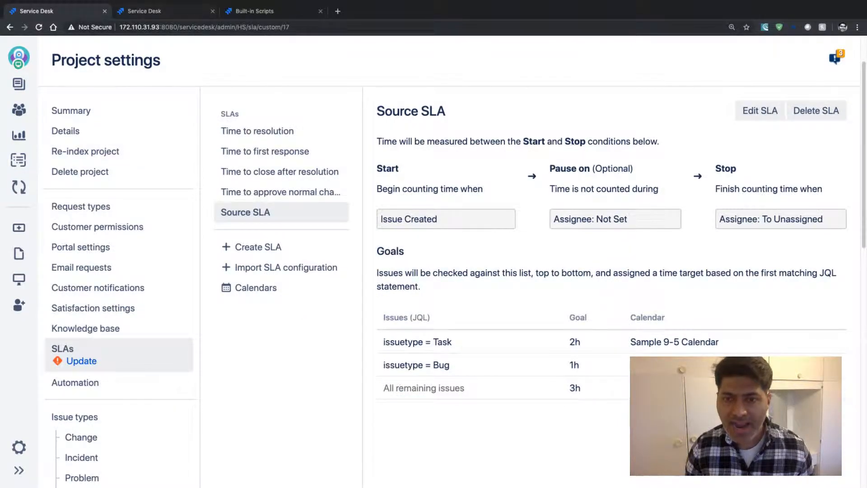
key(ctrl+Tab)
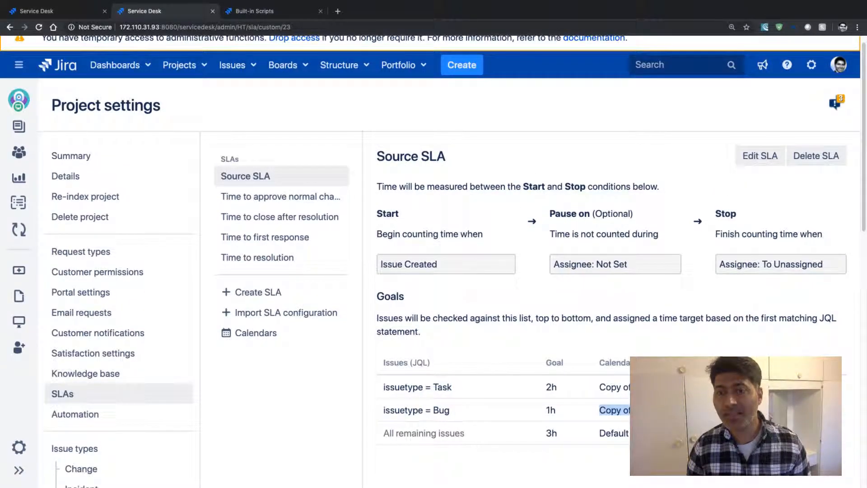
click(669, 413)
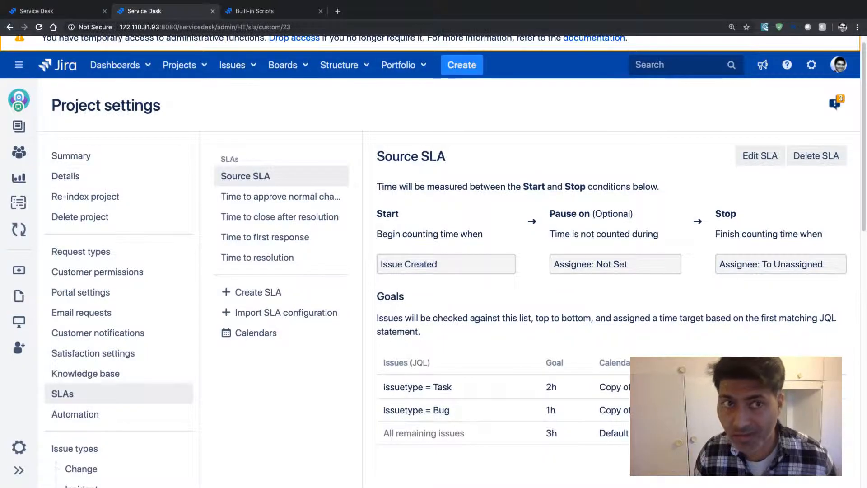
triple_click(655, 410)
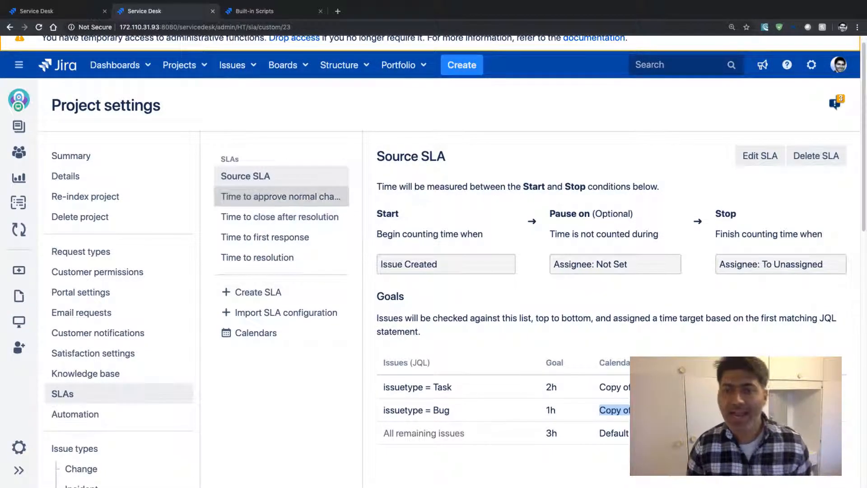
- Review the conditions, goals and calendars of Helpdesk Team's Time to approve normal change and Time to close after resolution SLAs
click(280, 196)
scroll(279, 196, down, 10)
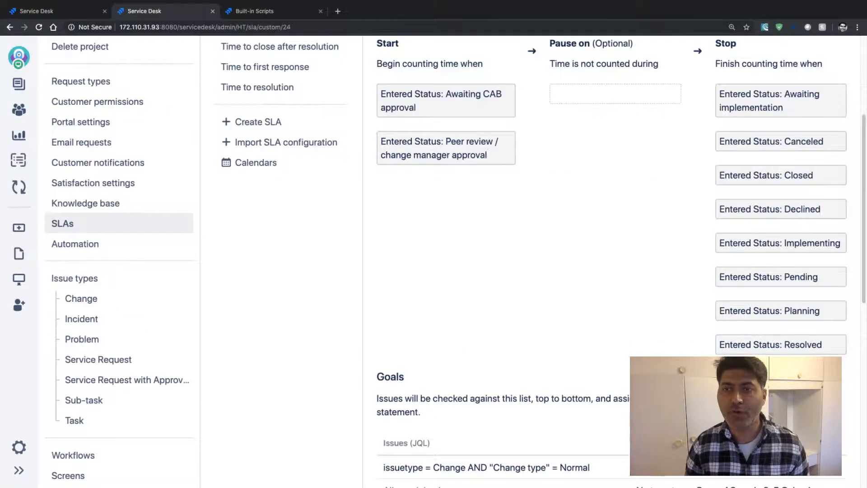
scroll(280, 220, up, 10)
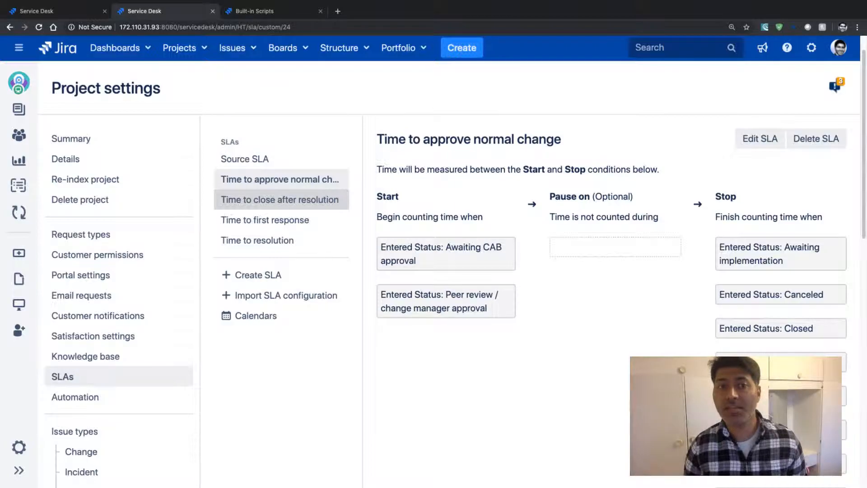
click(280, 200)
scroll(434, 262, down, 3)
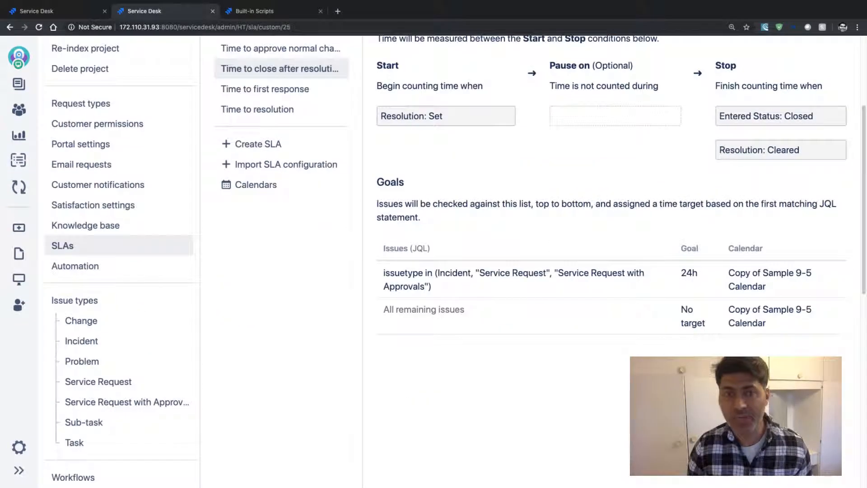
scroll(433, 262, up, 4)
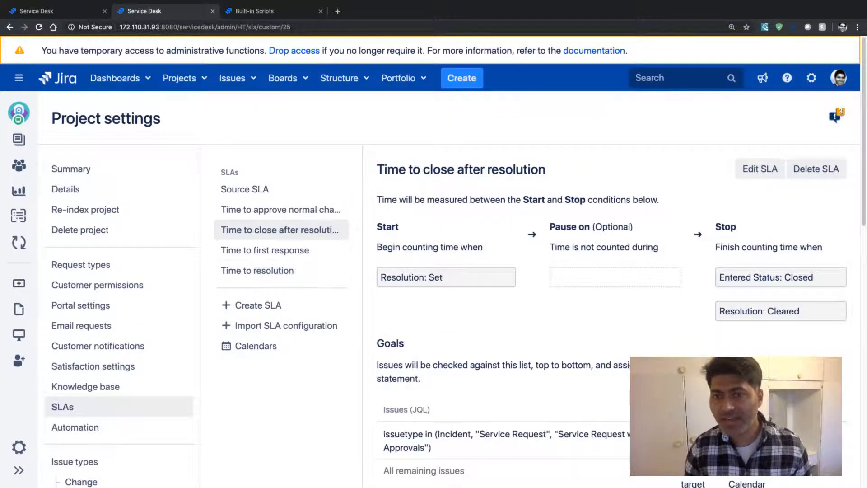
scroll(433, 262, down, 2)
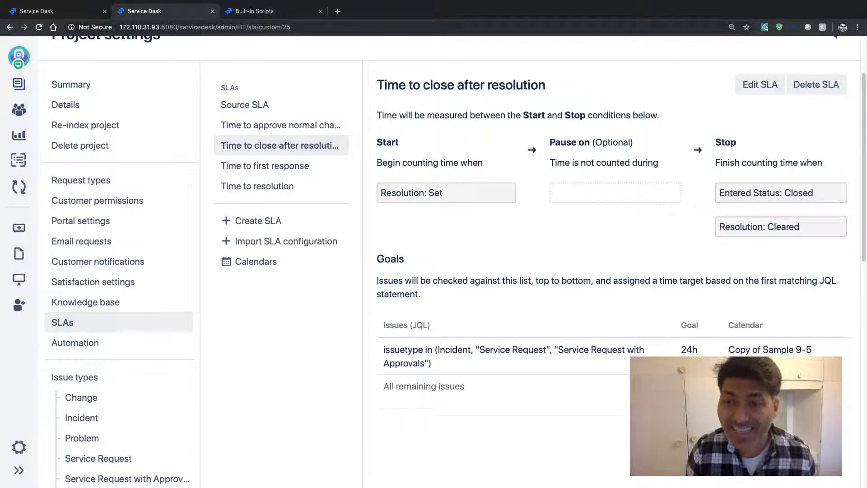
drag(813, 350, 728, 350)
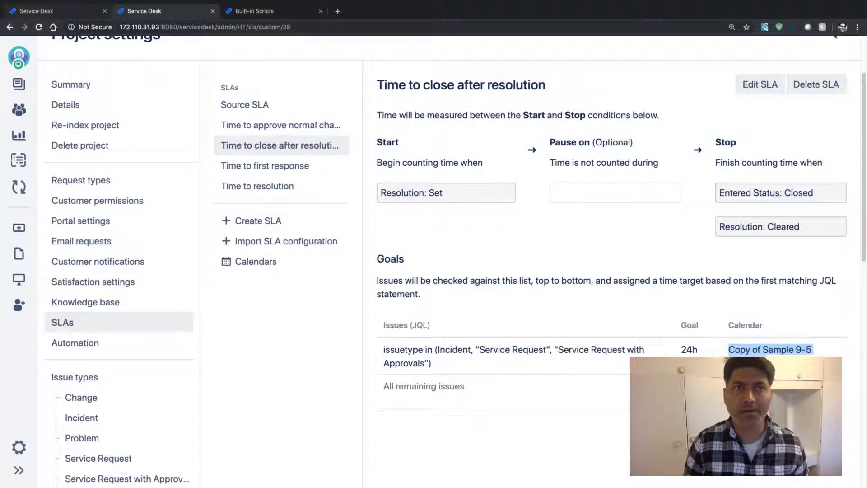
- View the Time to resolution SLA in the Hardware Support project and open the project's SLA calendars
key(ctrl+shift+Tab)
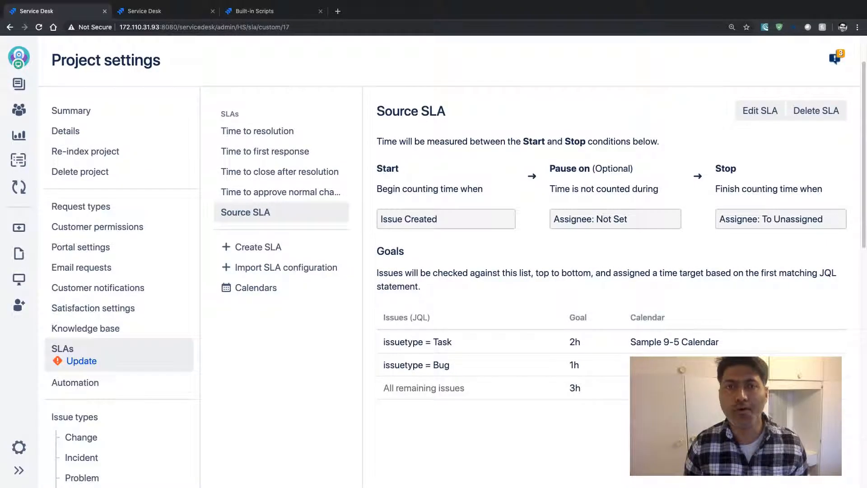
click(280, 131)
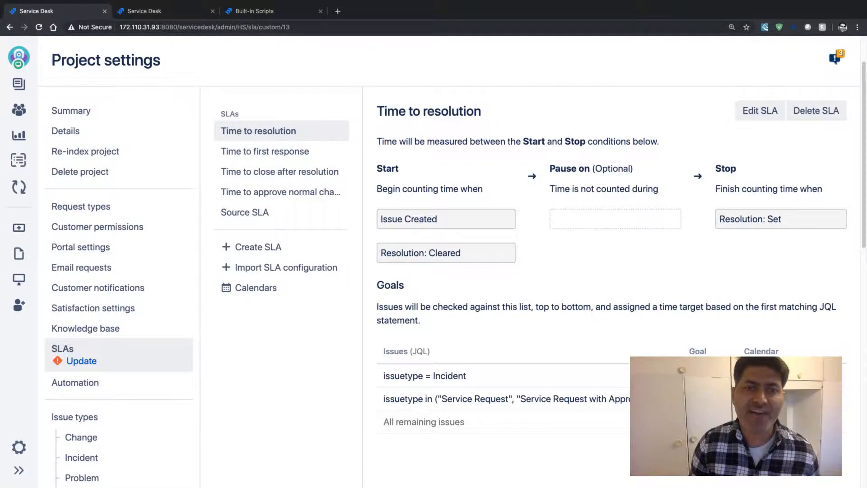
scroll(452, 261, down, 1)
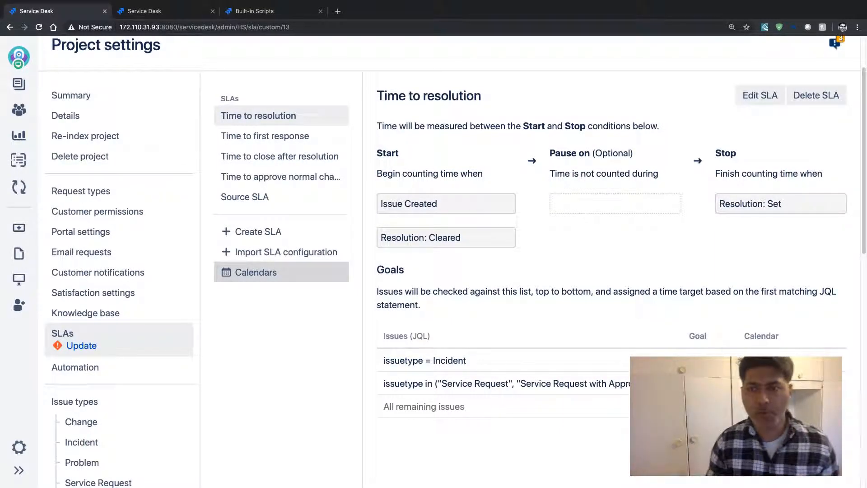
click(256, 271)
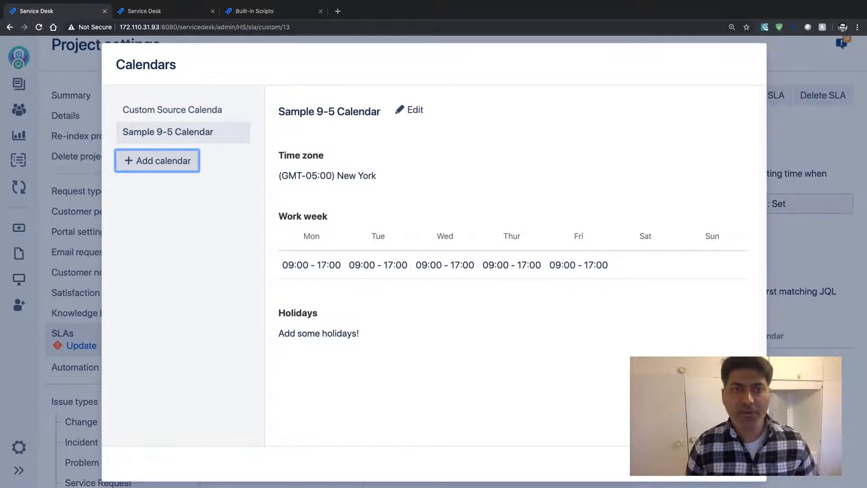
- Start a new calendar named Source Calendar with Monday working hours from 09:00 to 18:00
click(157, 160)
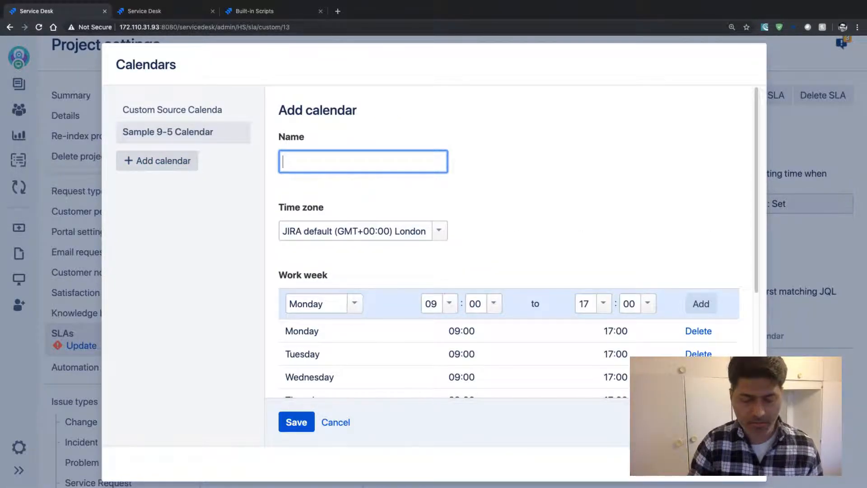
text(Source Calendar)
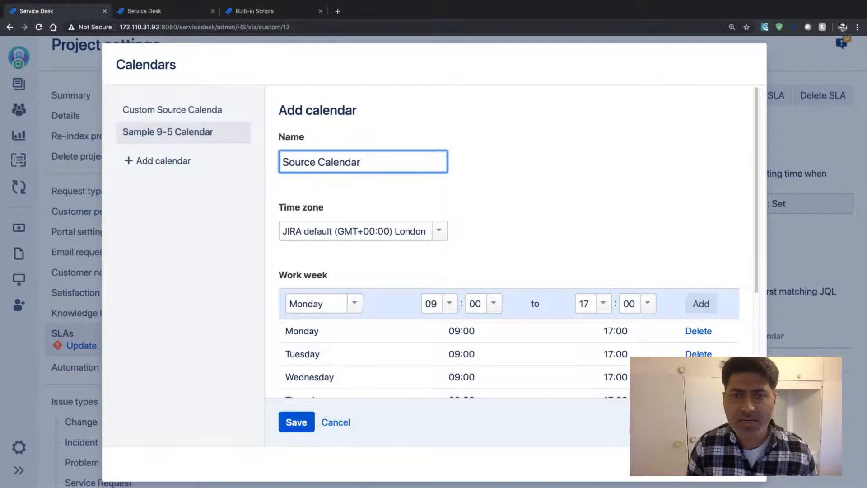
scroll(509, 244, down, 5)
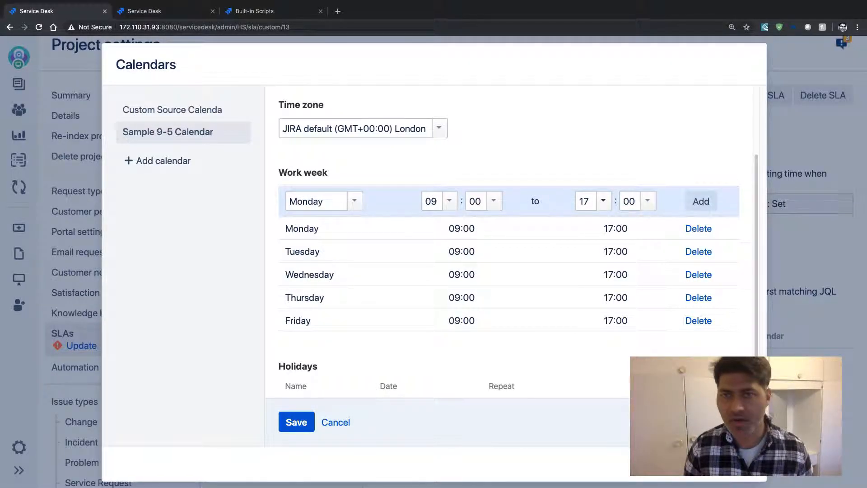
click(603, 201)
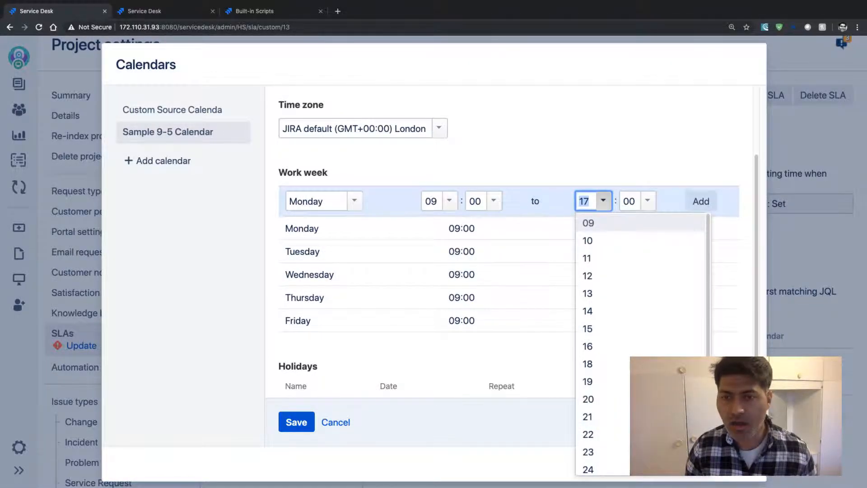
click(587, 363)
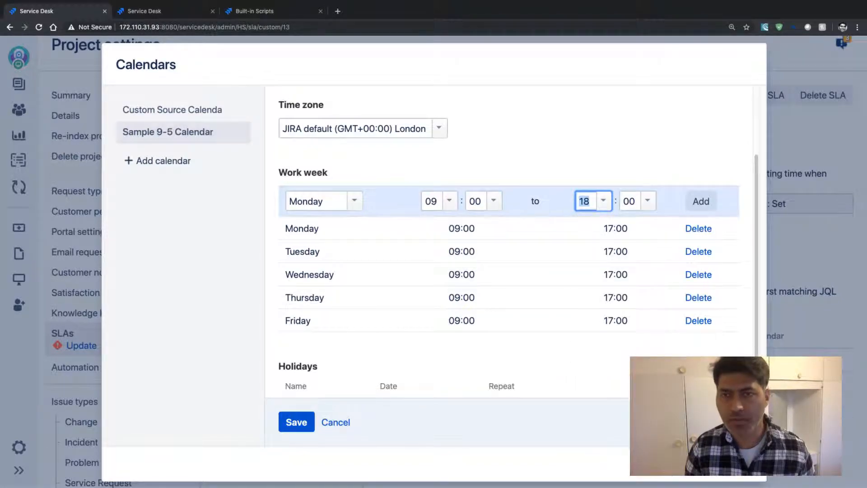
click(701, 201)
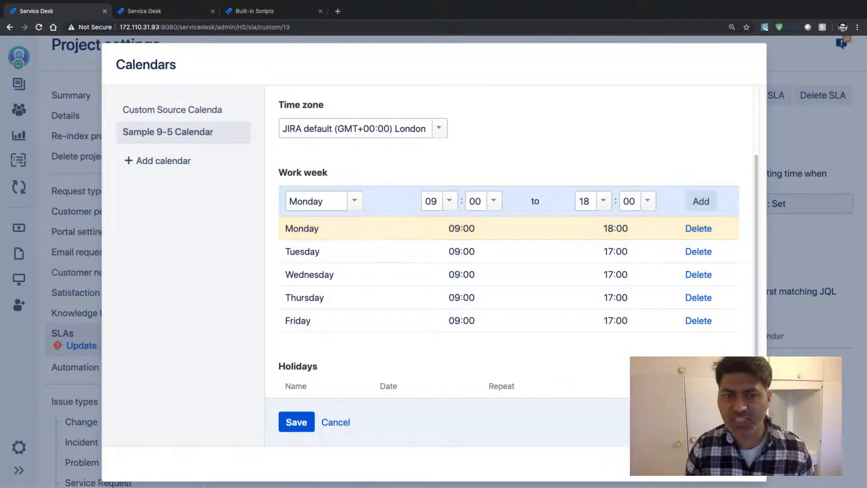
double_click(615, 229)
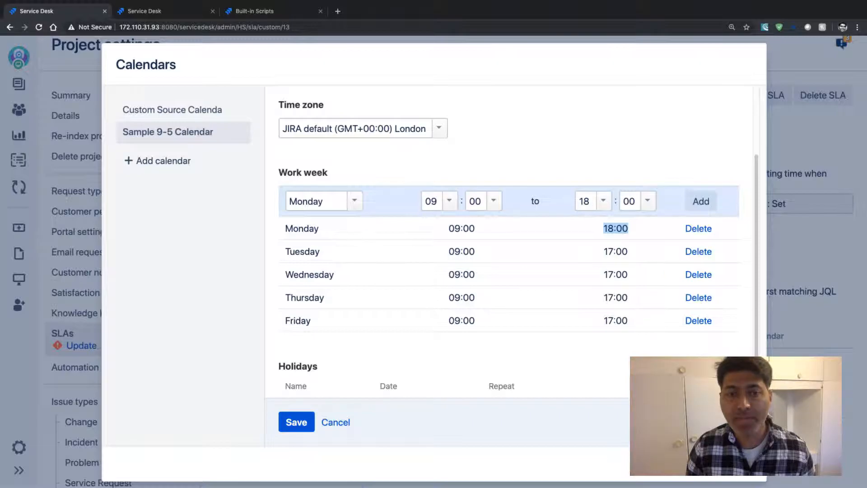
- Enter a Vacation in UK holiday dated 27/Mar/19 for the new calendar and save the calendar
scroll(615, 228, down, 1)
scroll(616, 226, down, 1)
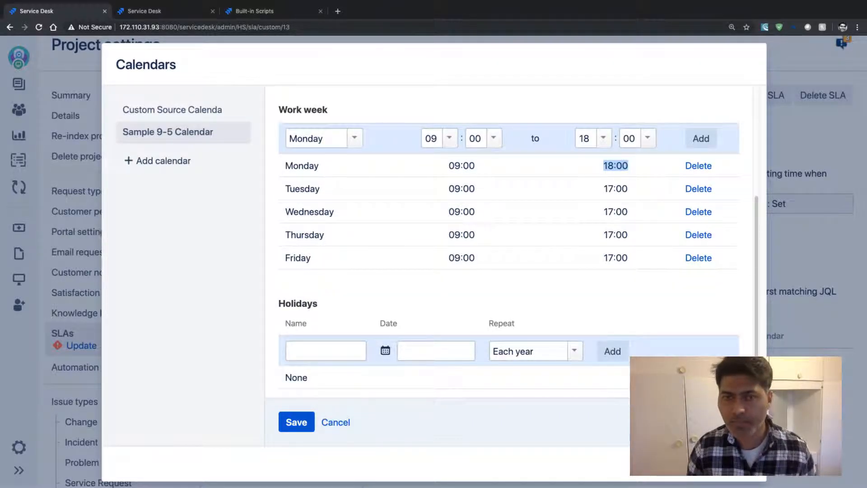
click(385, 350)
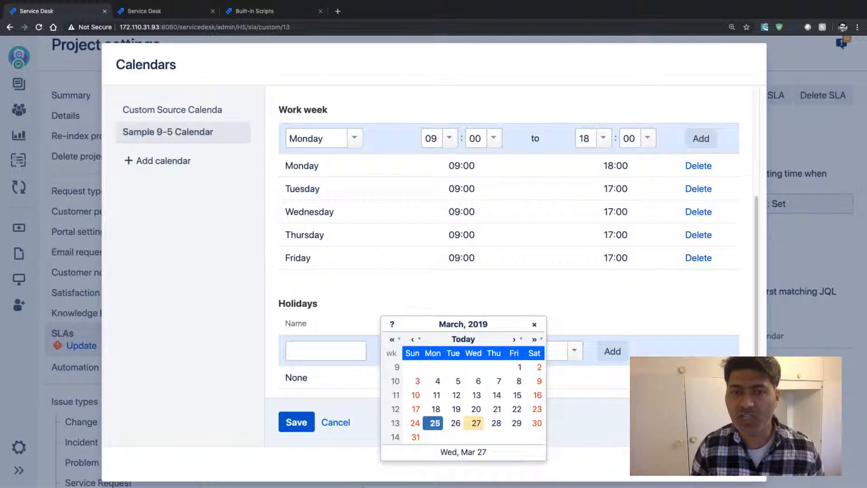
click(476, 423)
click(326, 351)
click(612, 350)
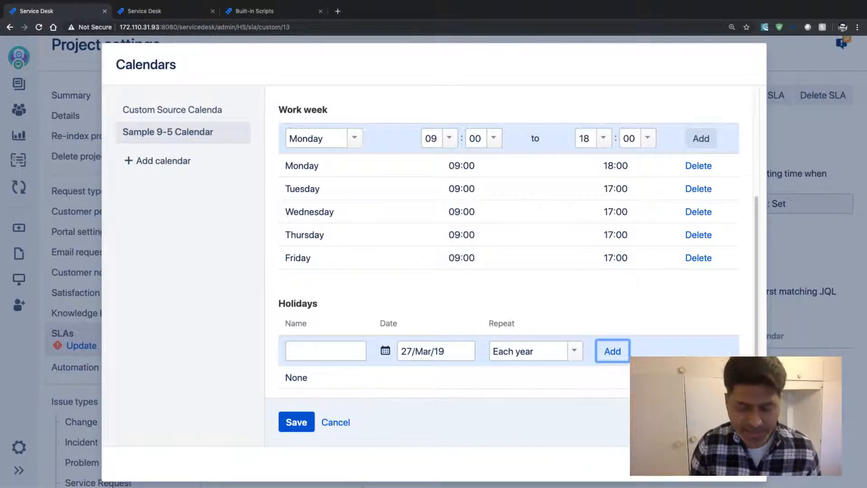
text(Vacation in UK)
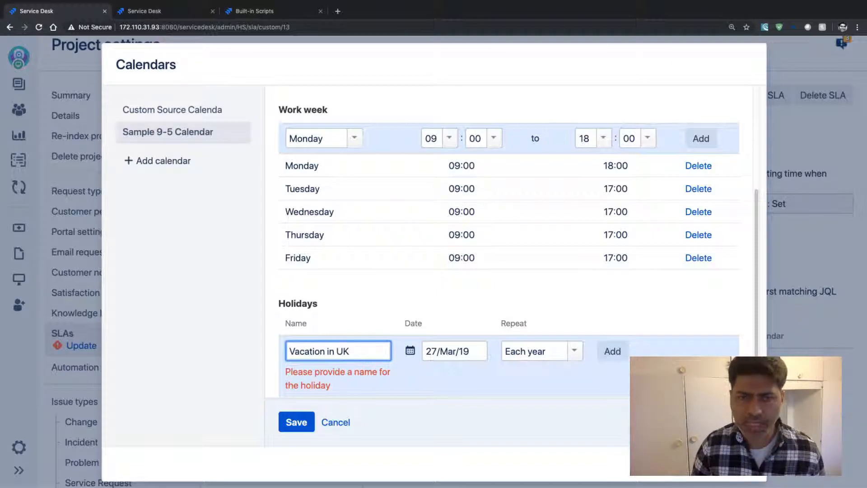
scroll(508, 243, down, 1)
click(296, 422)
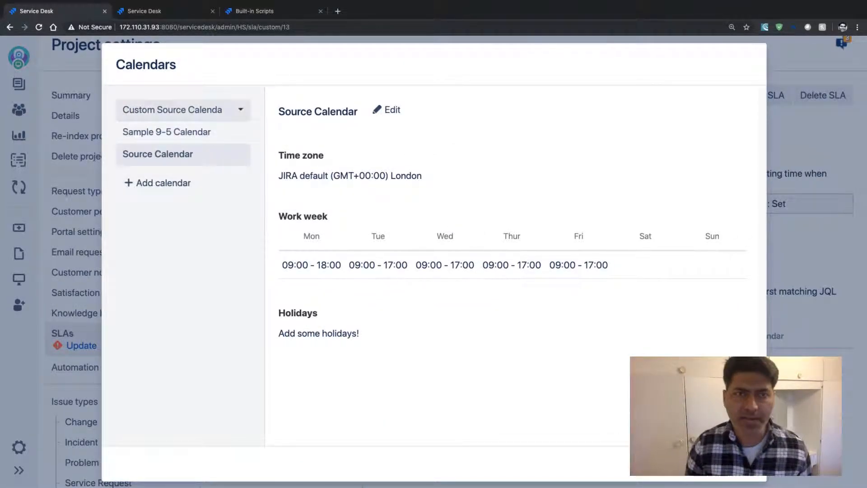
- Edit Source Calendar to add a holiday named Vacation on 27/Mar/19, repeating each year, and save it
click(172, 109)
click(167, 132)
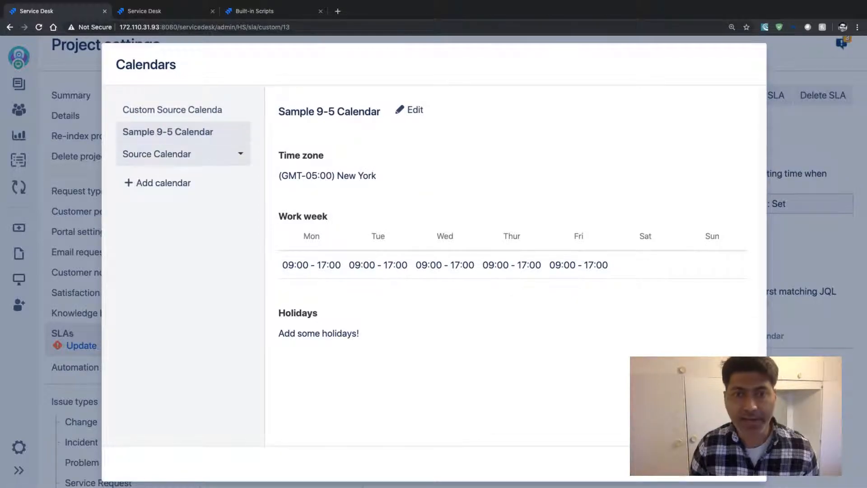
click(157, 154)
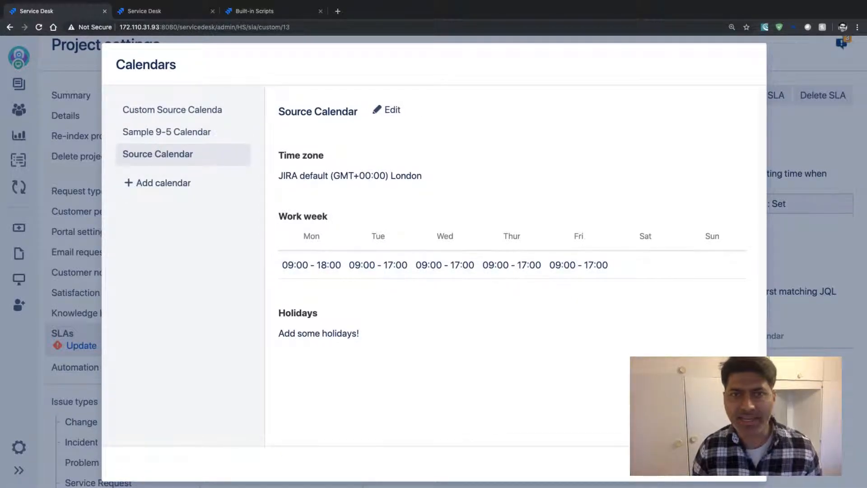
click(388, 110)
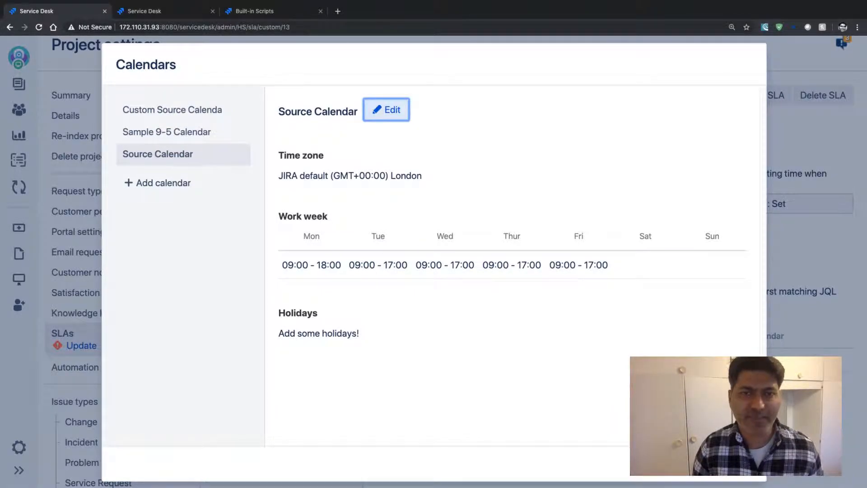
scroll(508, 240, down, 3)
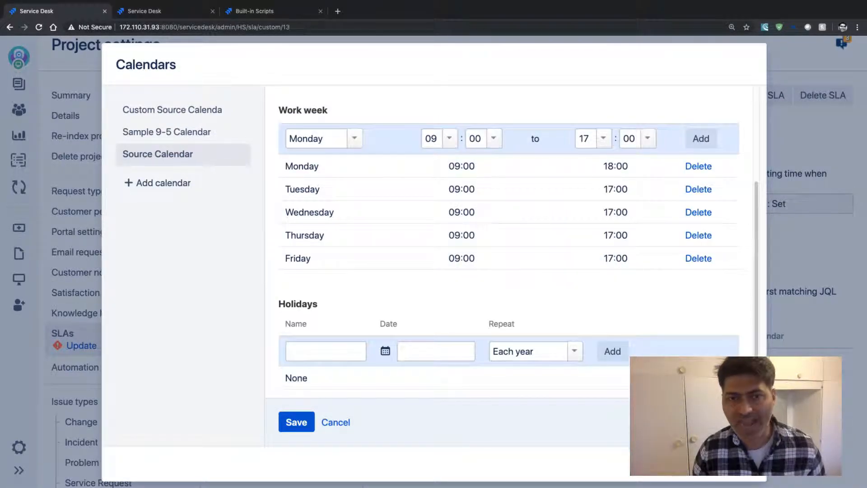
click(325, 351)
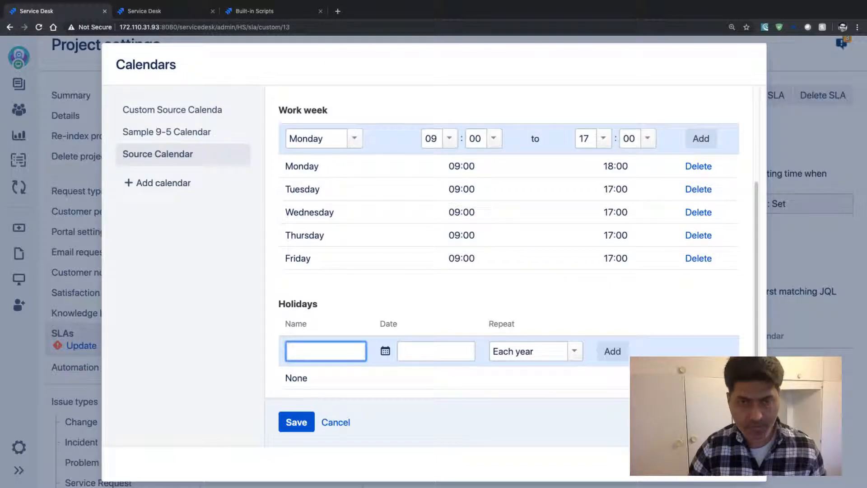
text(Vacation)
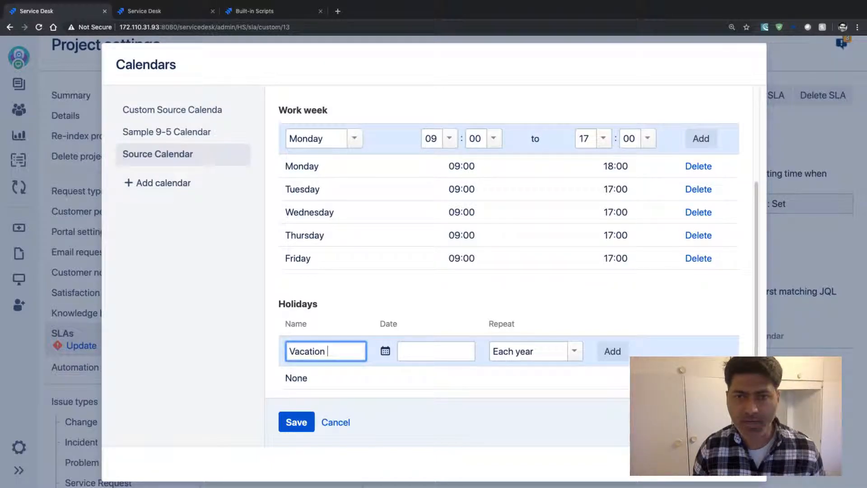
click(385, 351)
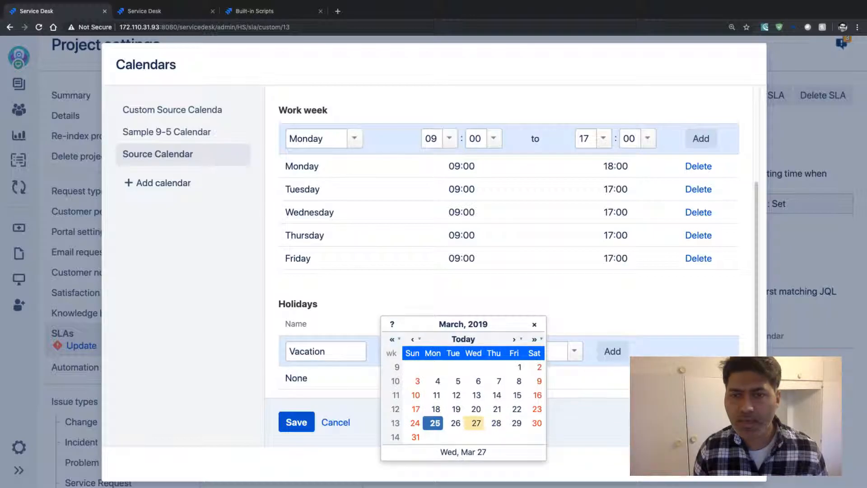
click(476, 422)
click(612, 351)
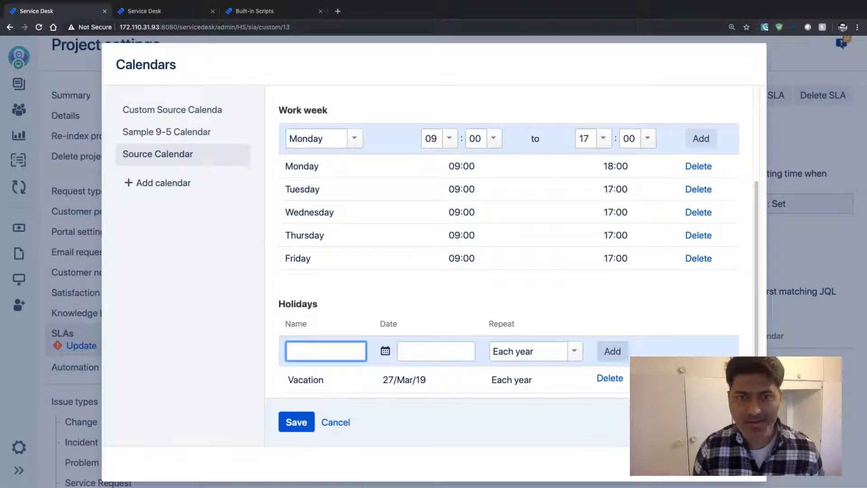
click(296, 422)
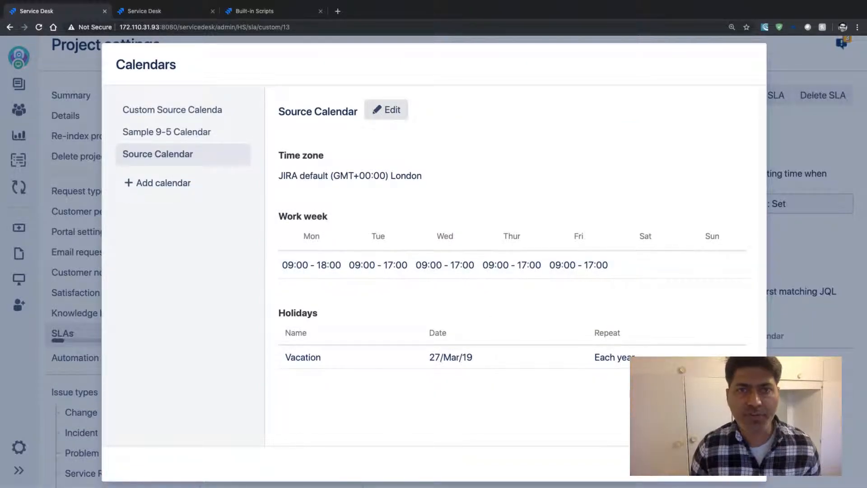
- Rename Source Calendar to Source Calendar 2, save the change and check the calendar list
click(386, 110)
text(2)
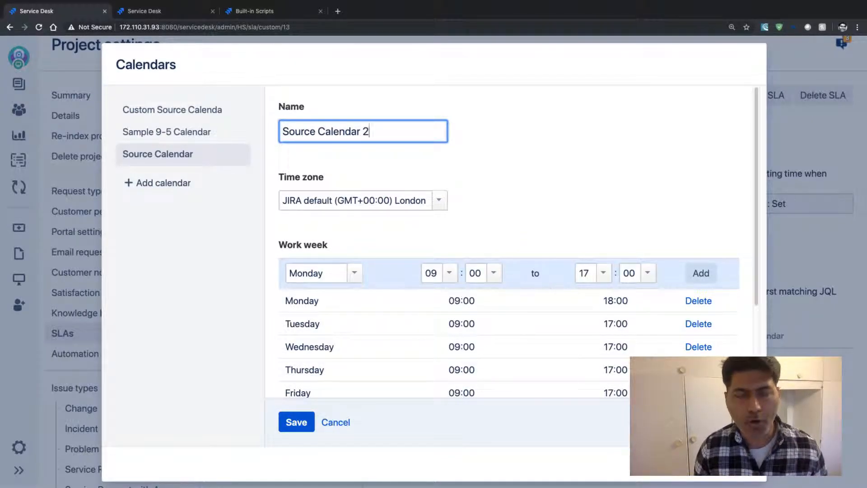
key(Return)
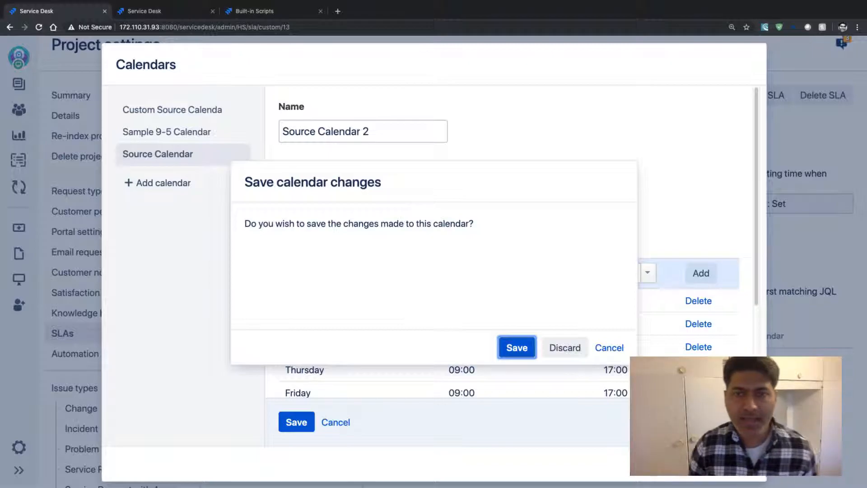
click(516, 347)
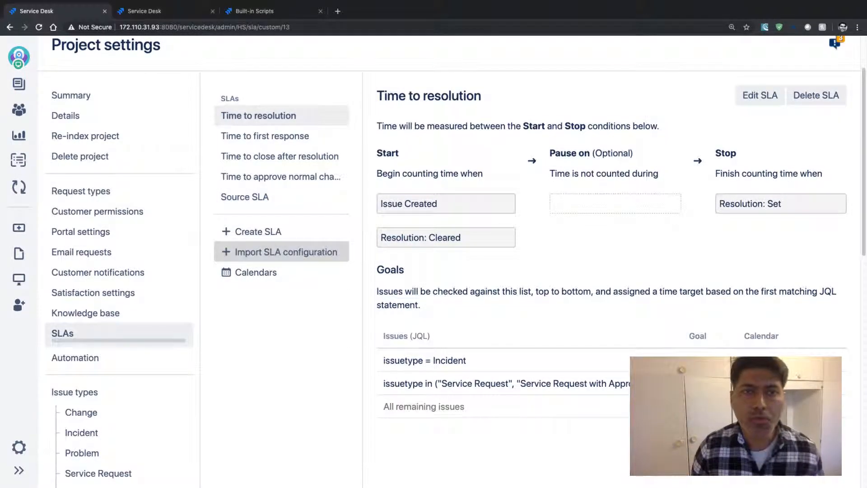
click(256, 272)
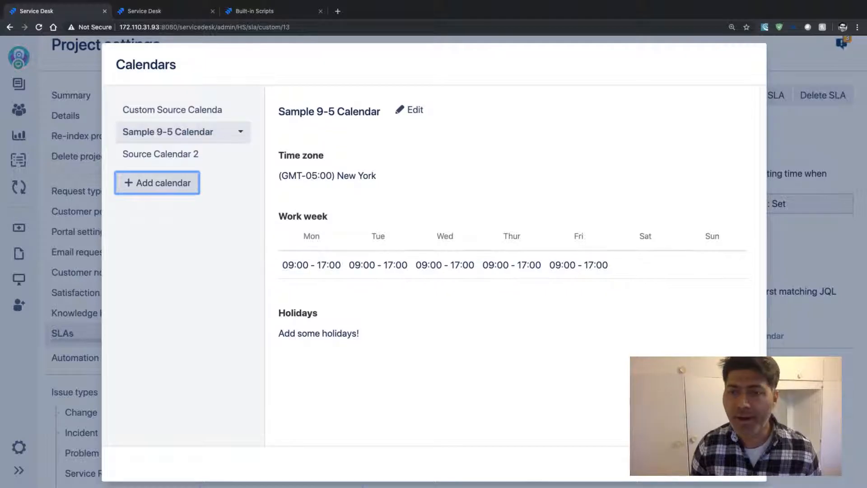
key(Escape)
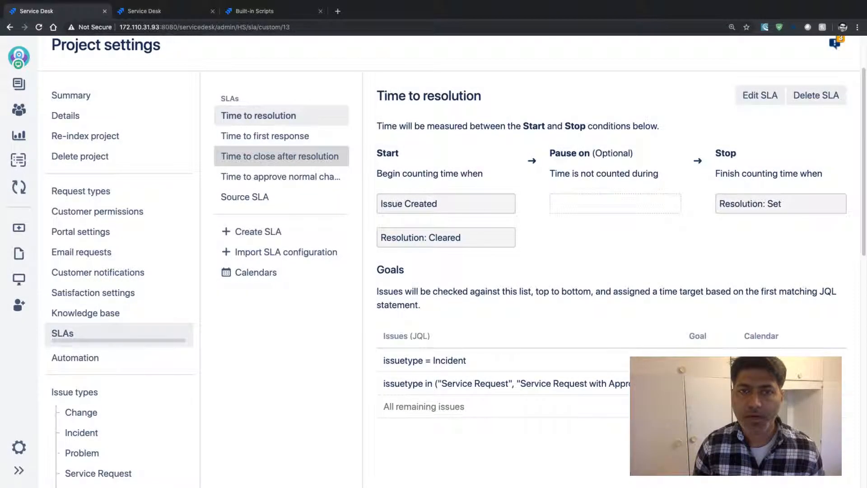
- Open the Source SLA of the Hardware Support project for editing at its goals
click(245, 196)
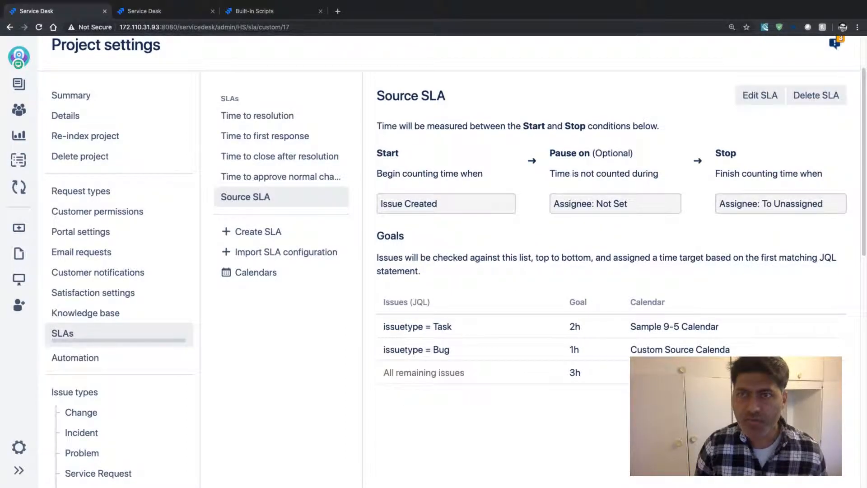
click(760, 95)
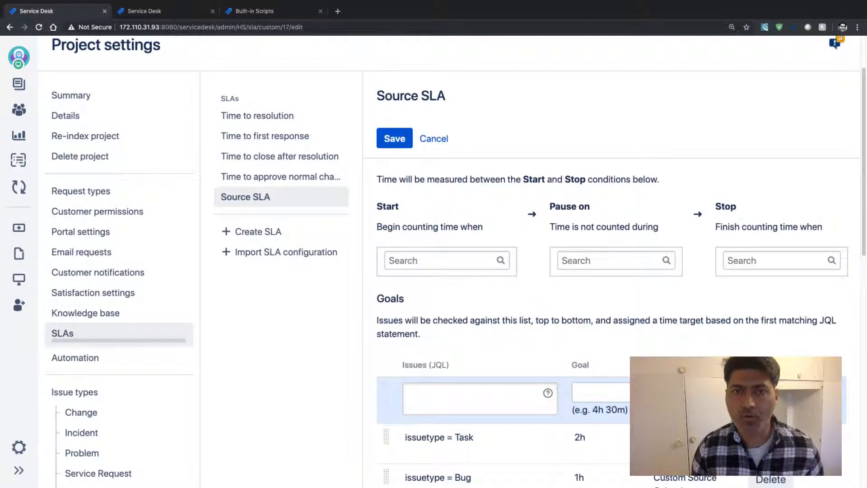
scroll(760, 94, down, 2)
scroll(469, 253, up, 3)
scroll(470, 253, down, 6)
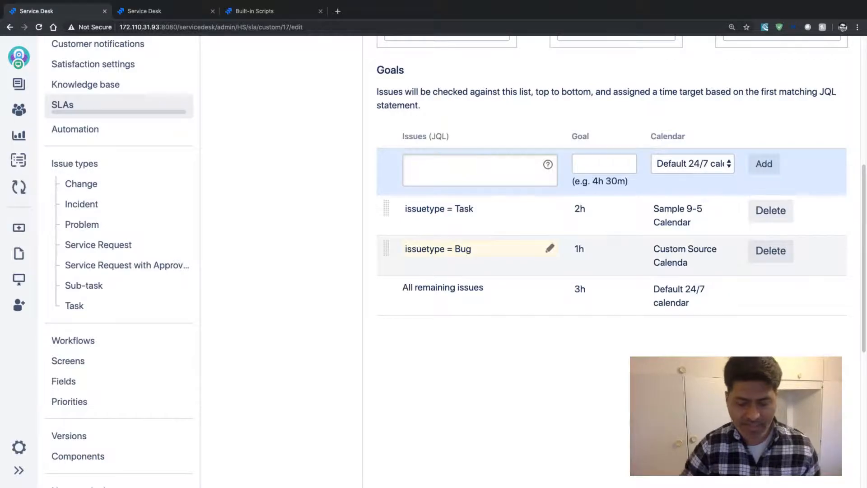
- Enter the JQL issuetype = Change for a new goal of the Source SLA
click(460, 171)
text(iss)
scroll(609, 226, up, 4)
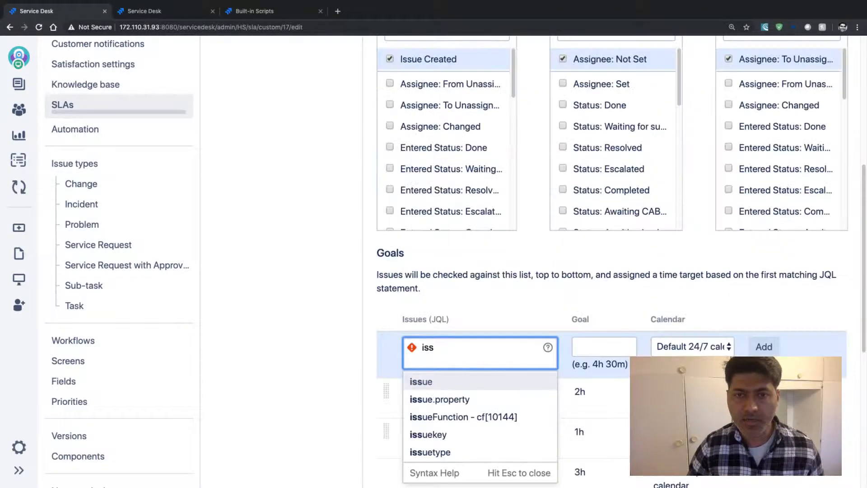
text(\)
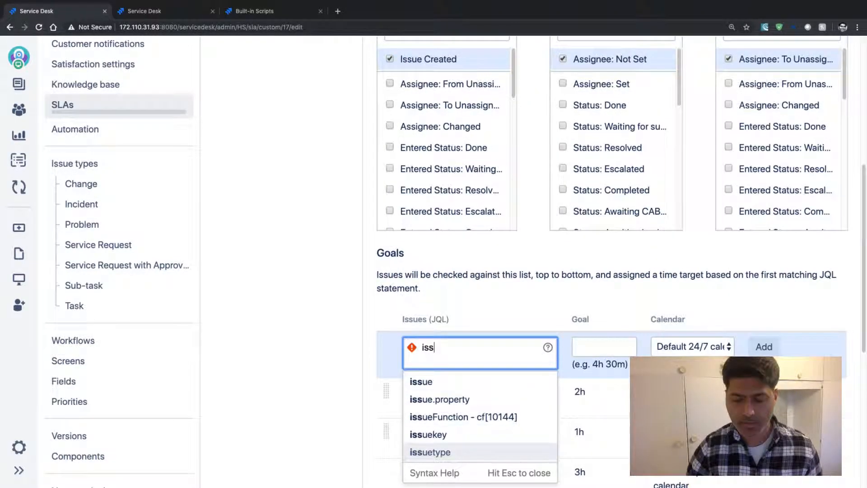
key(Down)
key(Down)
key(Down)
key(Down)
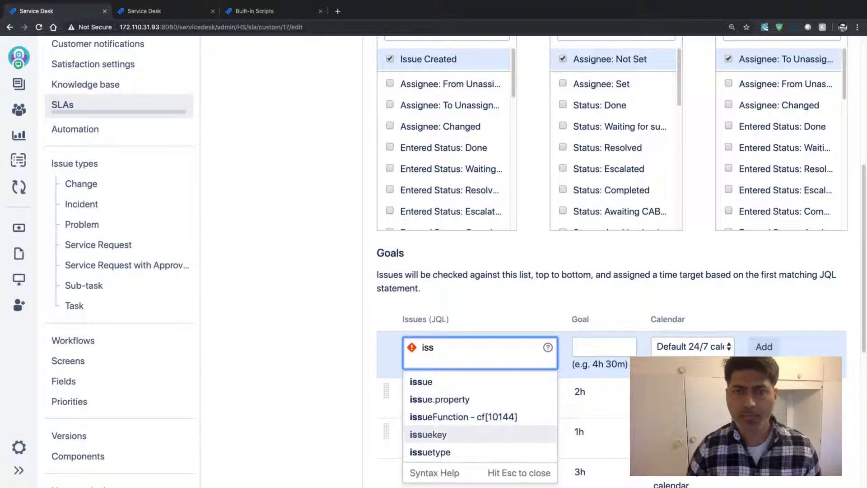
key(Return)
text(=)
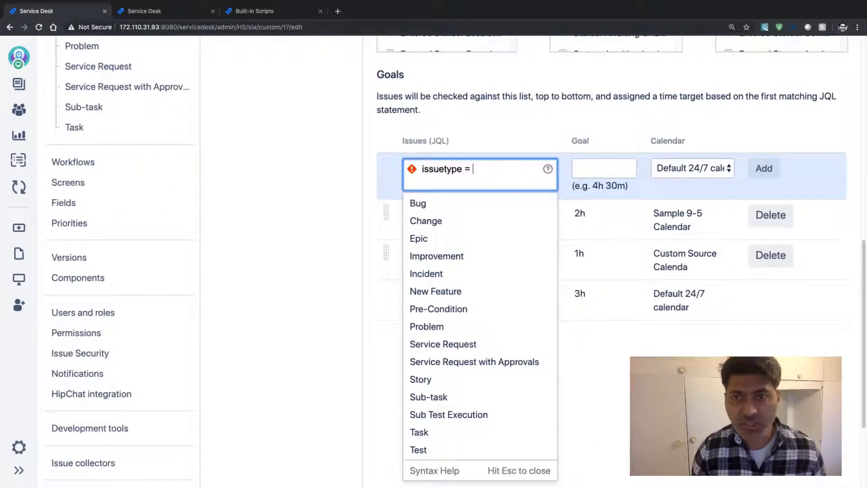
key(Down)
key(Down)
key(Return)
key(Tab)
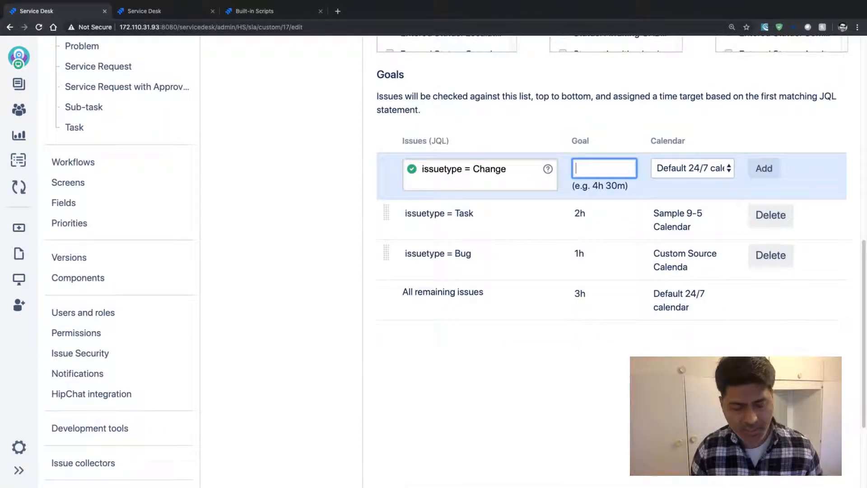
- Give the new Change goal a 2h target with Source Calendar 2 and add it to the goals
text(2h)
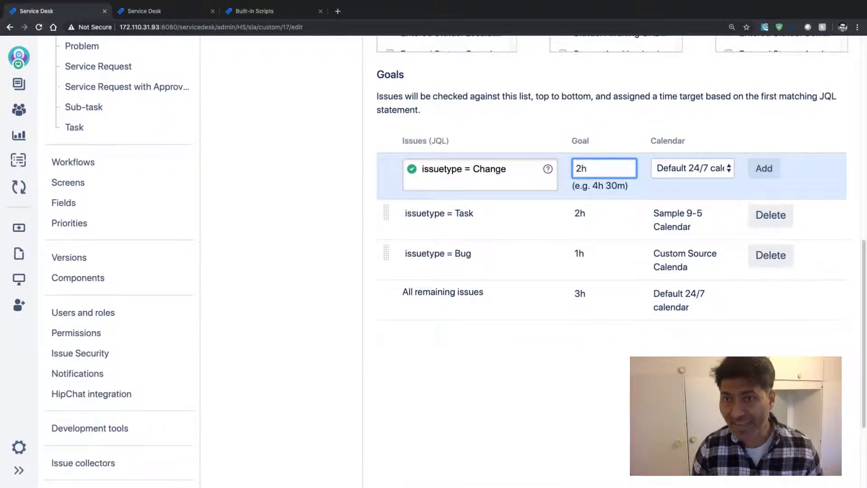
key(Tab)
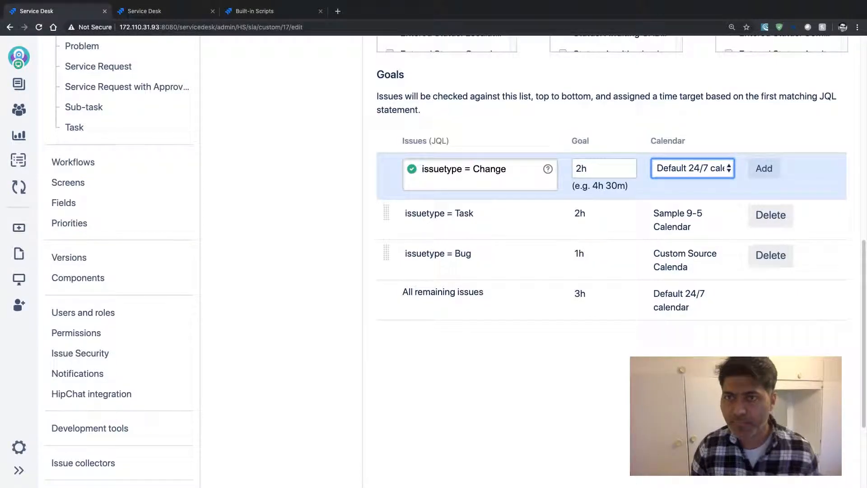
key(Down)
key(Tab)
key(Return)
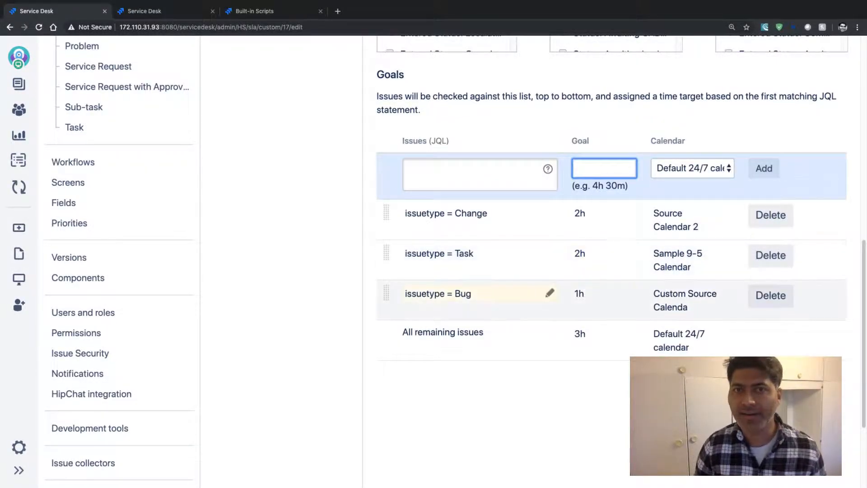
- Save and confirm the Source SLA changes, and check the Change goal in the saved goals list
scroll(609, 271, up, 10)
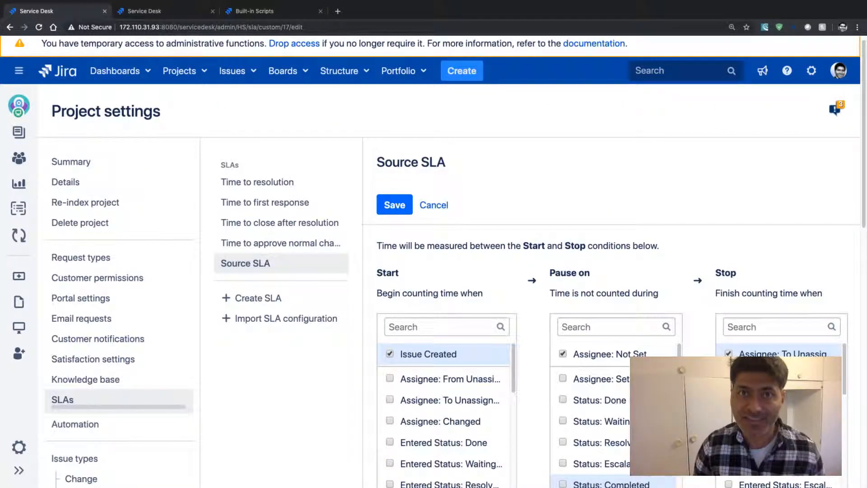
click(394, 205)
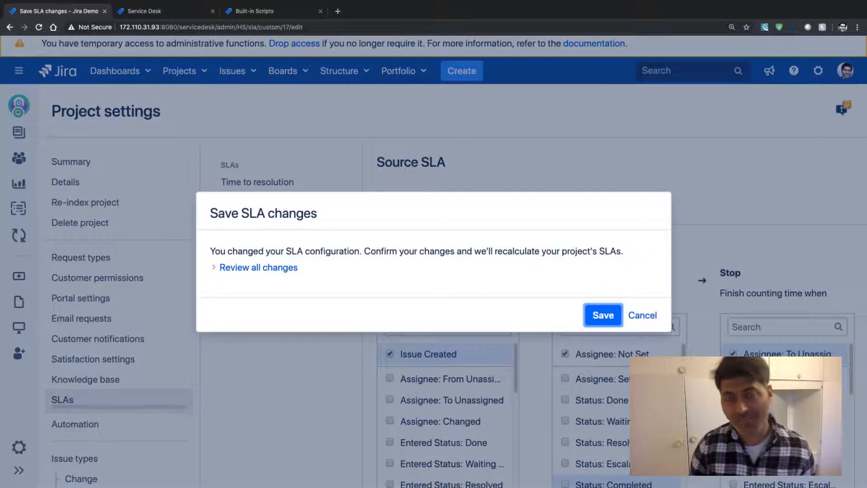
key(Return)
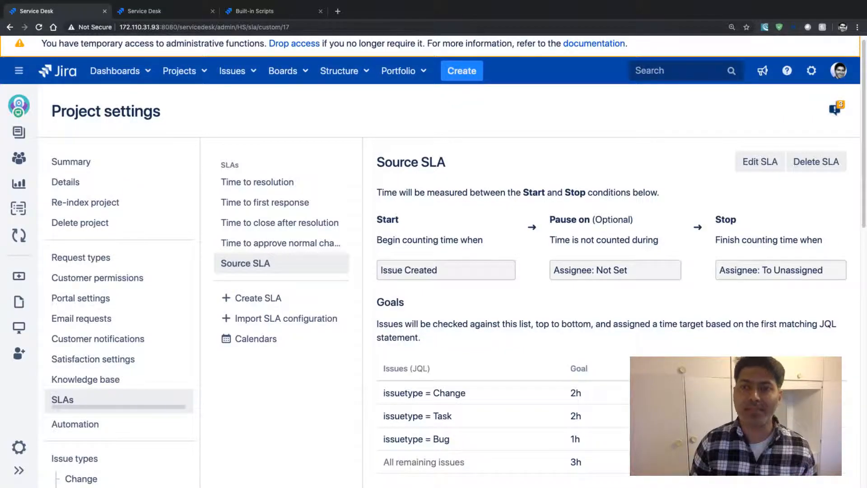
scroll(497, 271, down, 5)
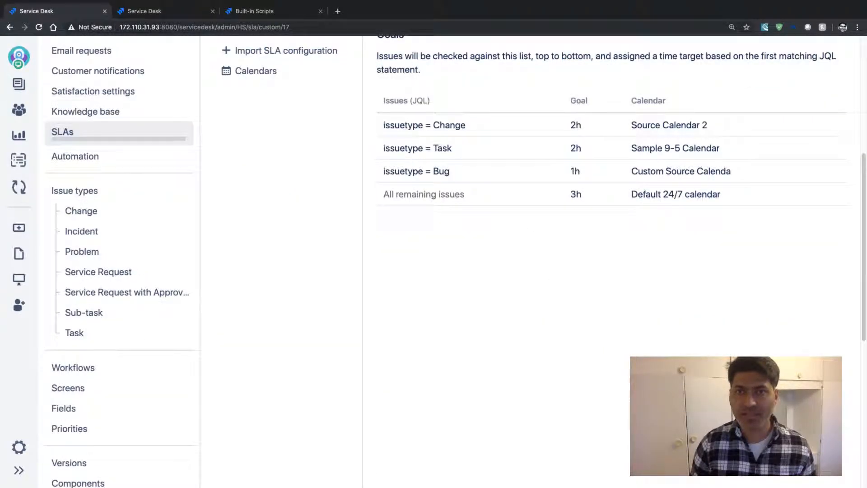
scroll(497, 271, up, 2)
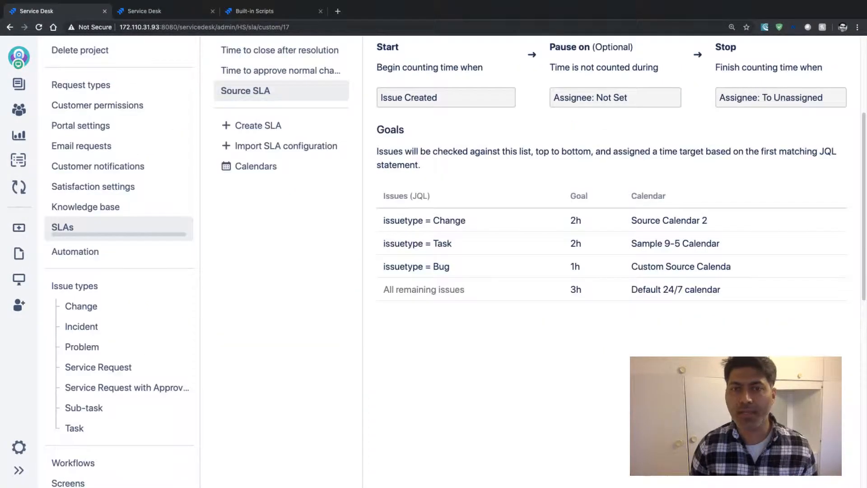
drag(384, 220, 706, 220)
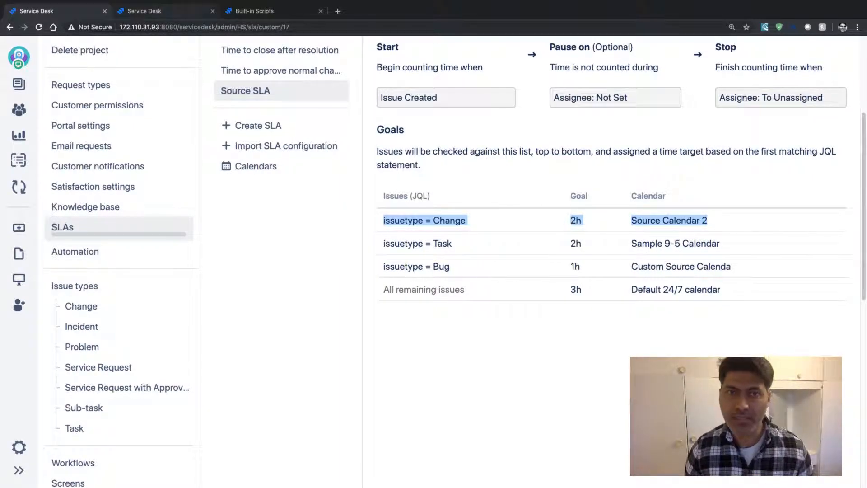
- Preview and run the Bulk Copy SLA Configuration script from Hardware Support to Helpdesk Team
click(266, 12)
click(408, 247)
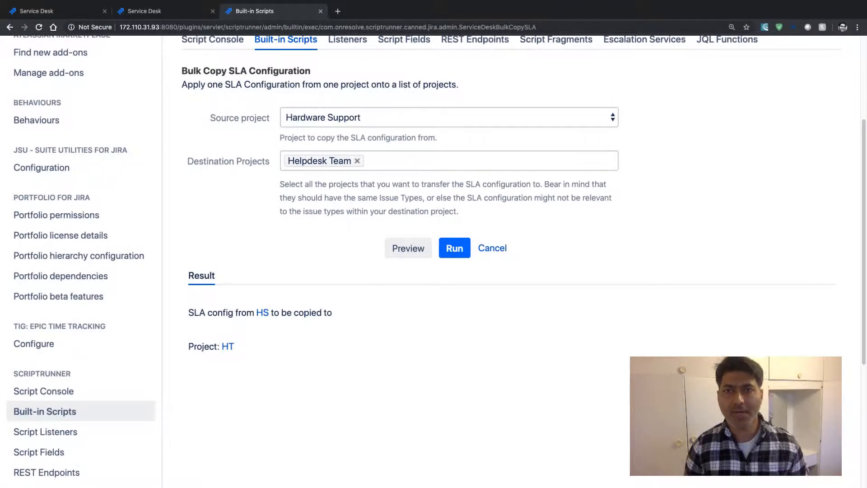
click(454, 248)
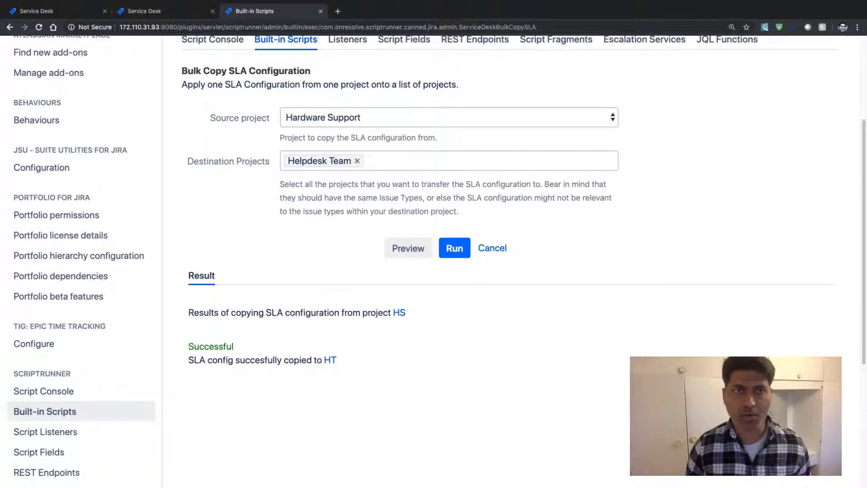
- Reload the Helpdesk Team project's SLA settings and examine the Change goal and its calendar in Source SLA
click(145, 10)
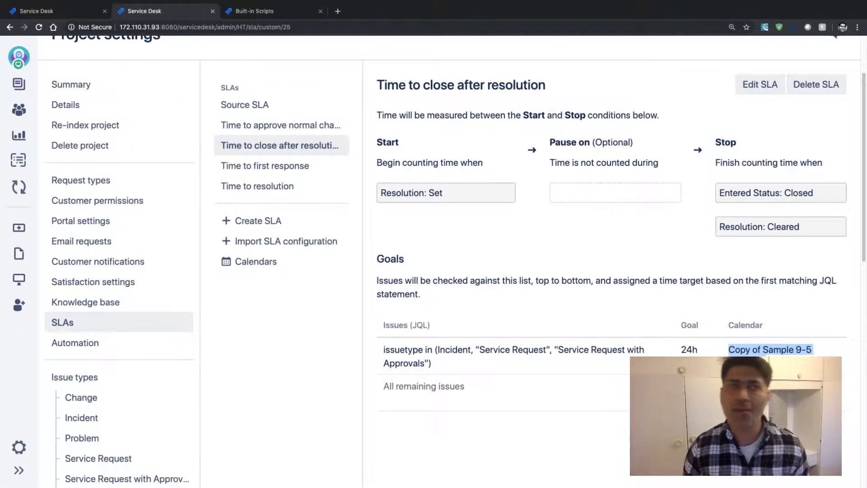
click(39, 27)
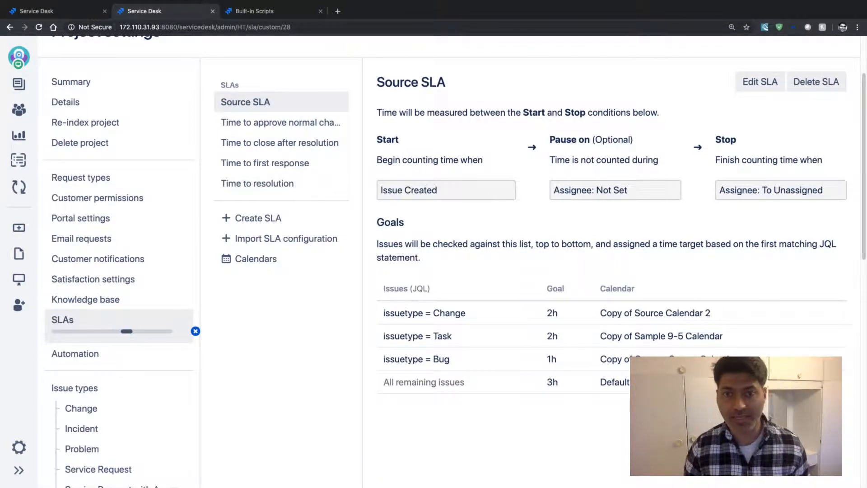
triple_click(425, 313)
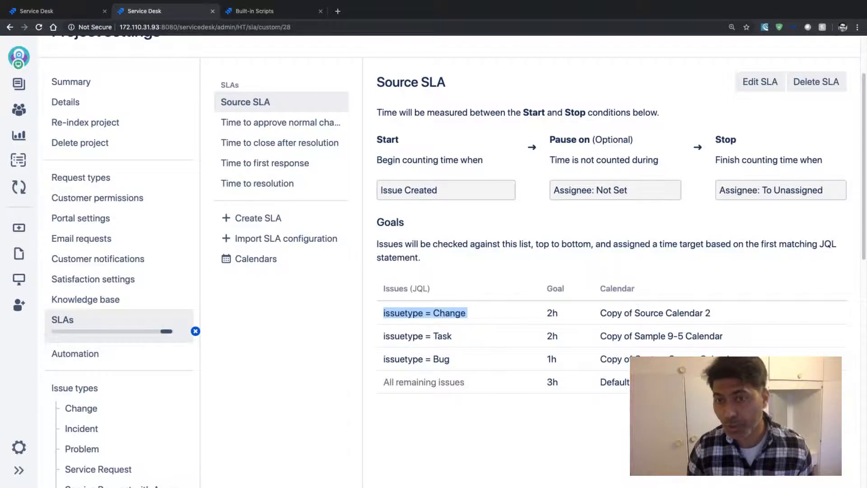
drag(635, 313, 711, 313)
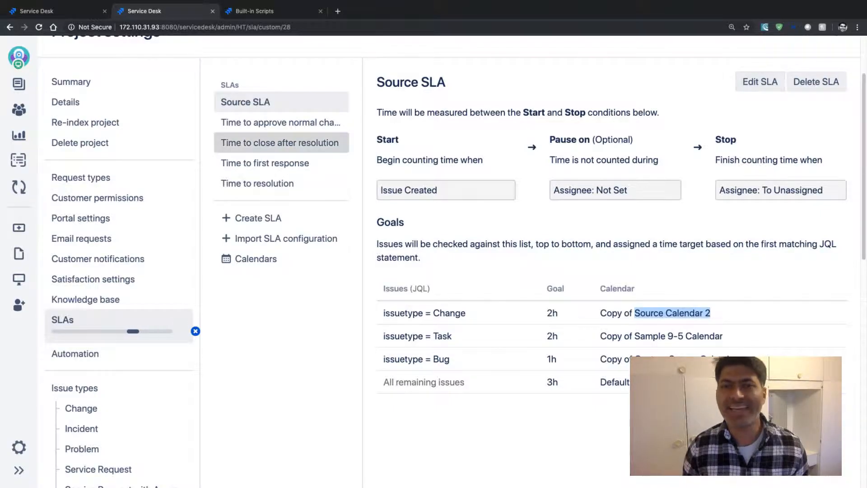
- Examine the work week and holidays of Copy of Source Calendar 2 in Helpdesk Team's calendars, and close the calendars
click(255, 258)
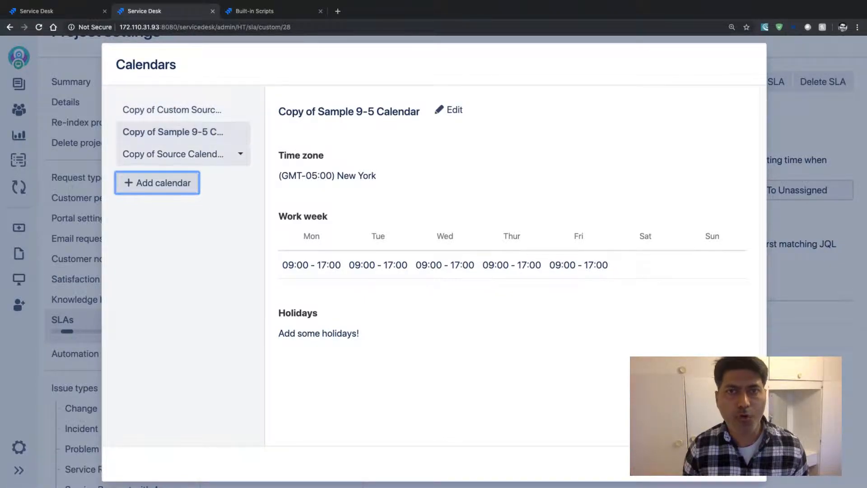
click(173, 154)
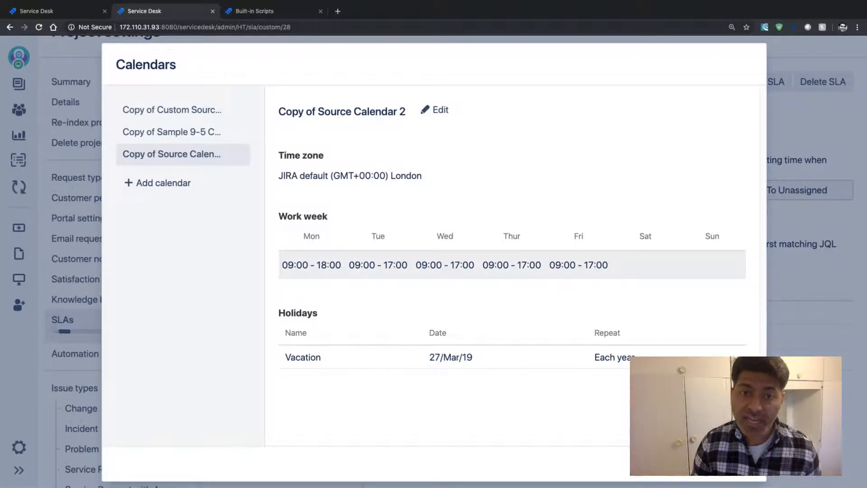
drag(342, 265, 315, 265)
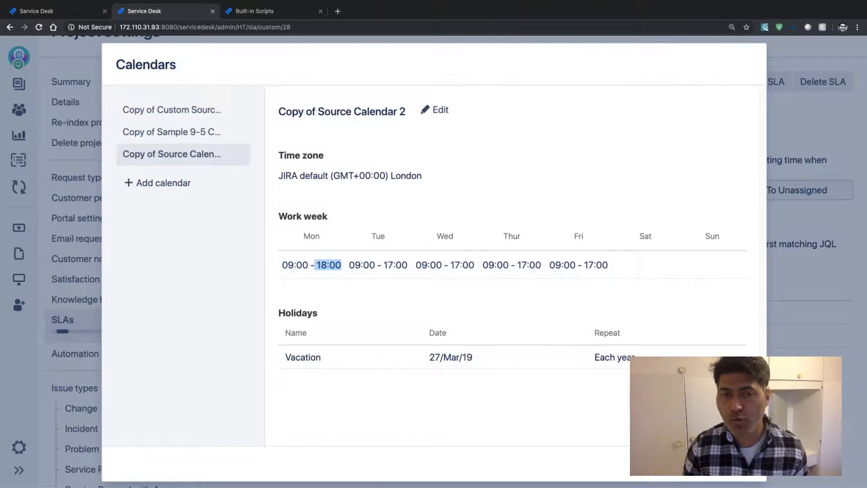
double_click(303, 357)
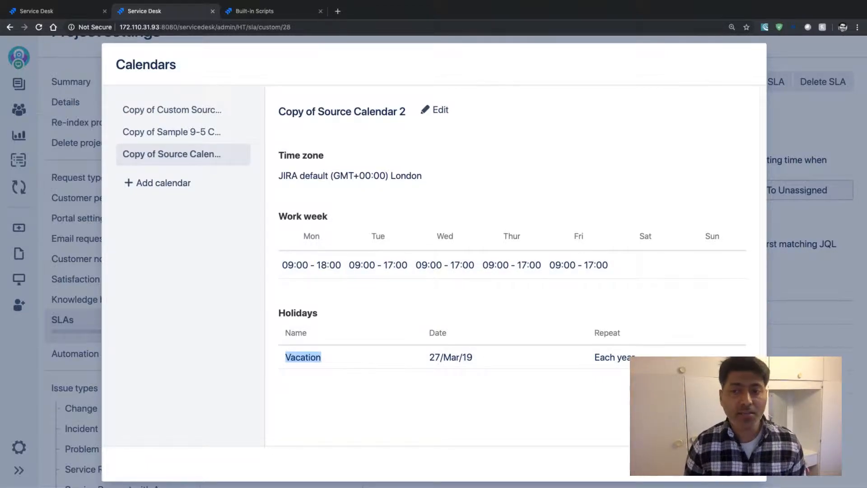
key(Escape)
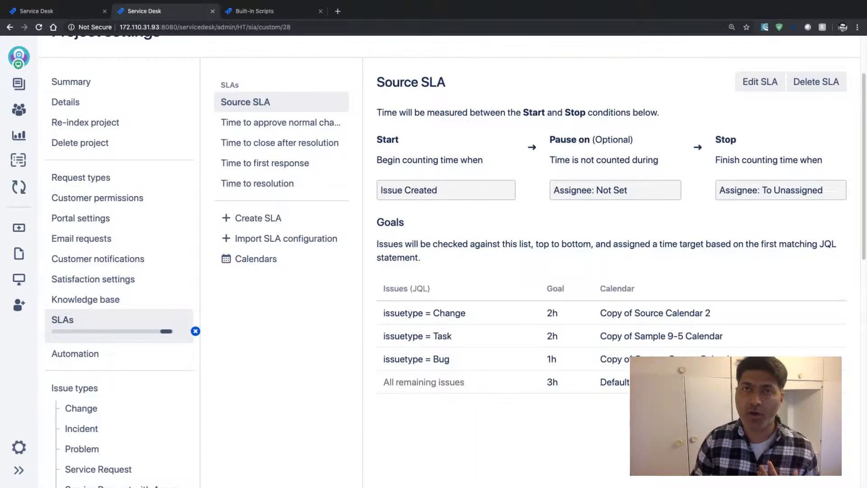
- Return to the Bulk Copy SLA Configuration script and review its run result
key(ctrl+Tab)
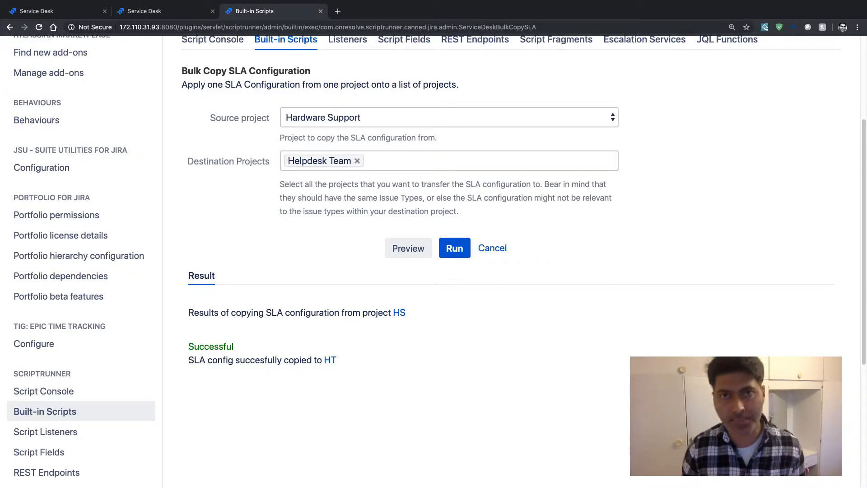
scroll(433, 262, up, 1)
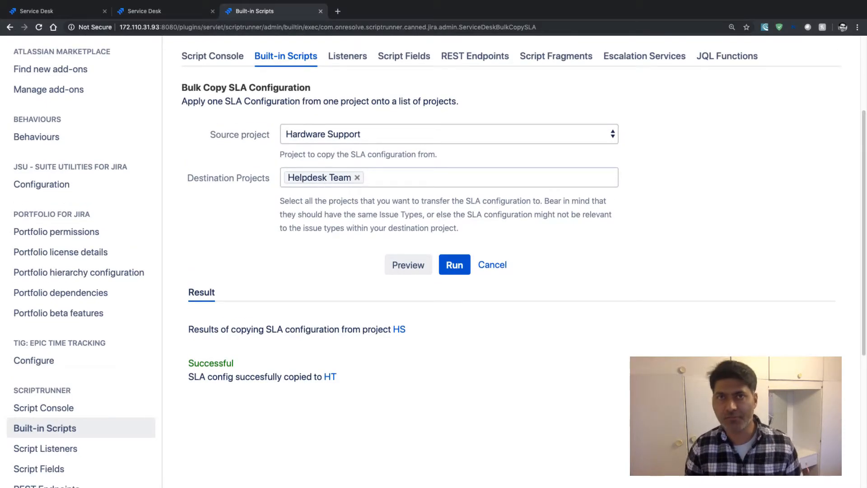